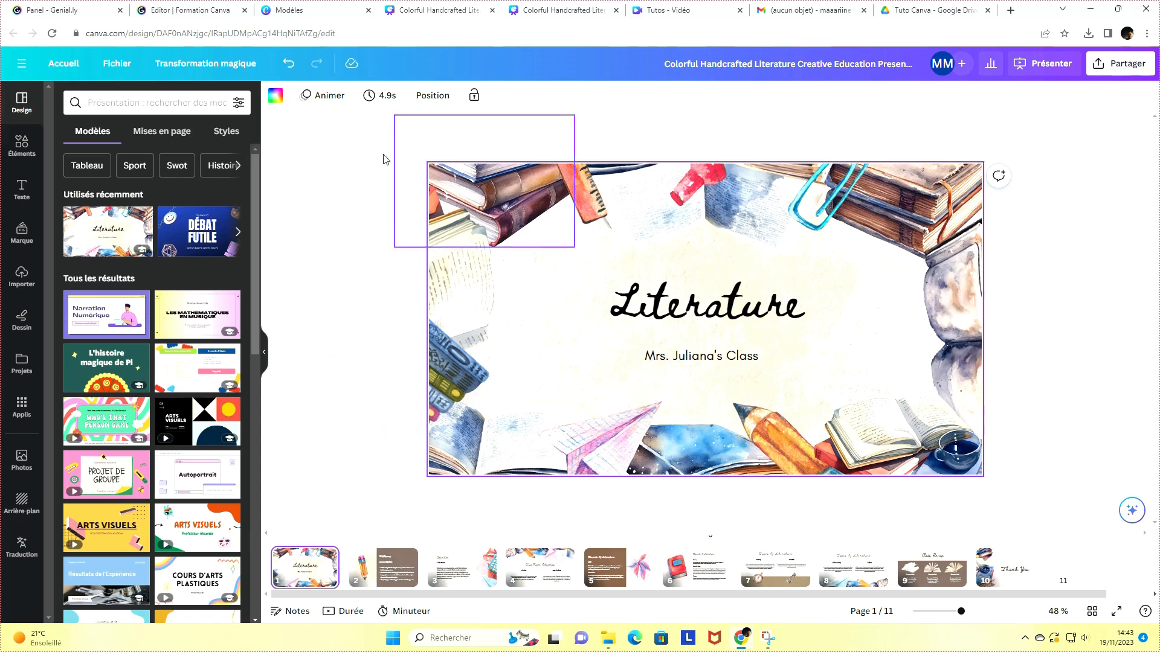
Browse the elements panel and open the full collection of tables
{"action": "left_click", "coordinate": [27, 148]}
{"action": "left_click", "coordinate": [71, 101]}
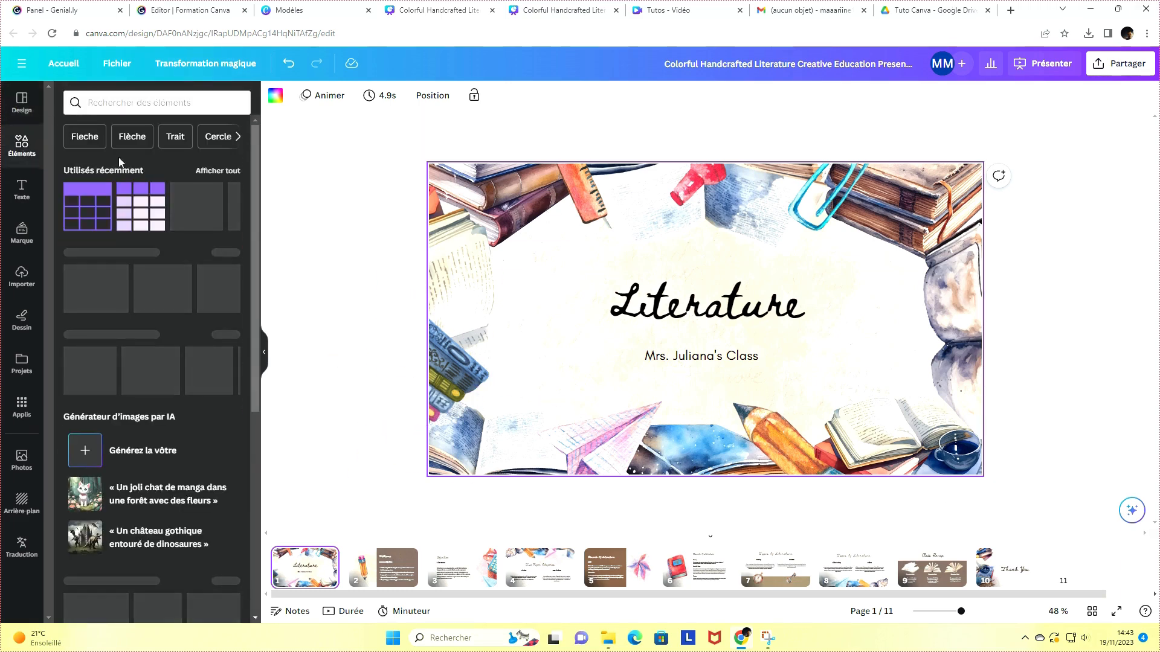
{"action": "scroll", "coordinate": [186, 350], "scroll_direction": "down", "scroll_amount": 5}
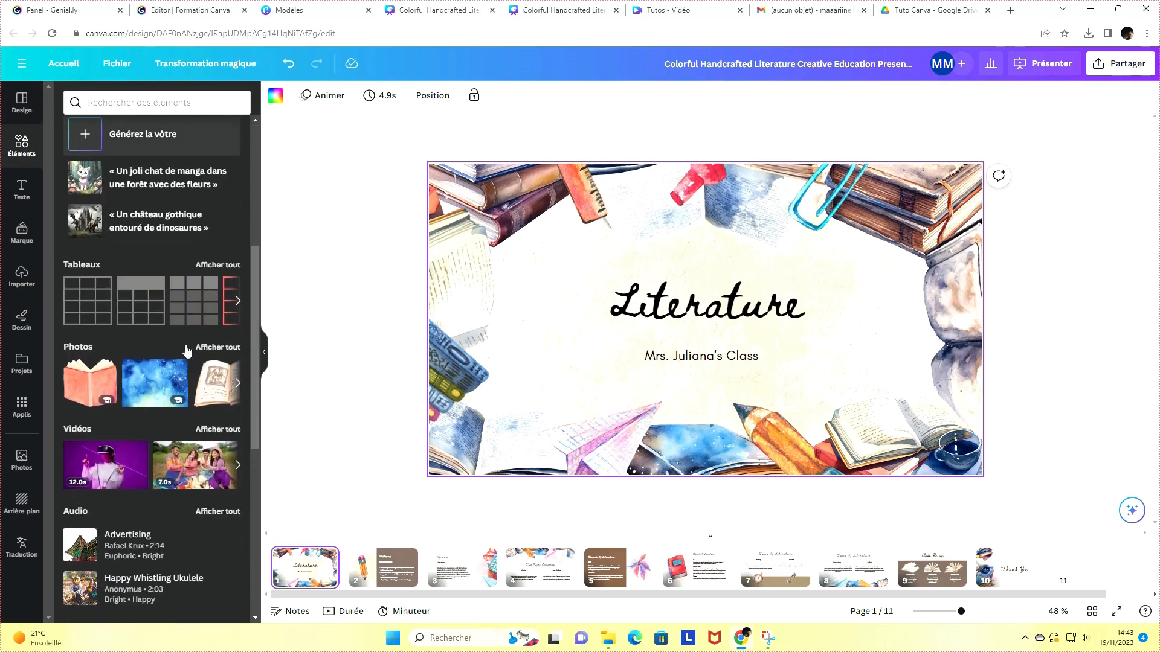
{"action": "scroll", "coordinate": [158, 378], "scroll_direction": "down", "scroll_amount": 6}
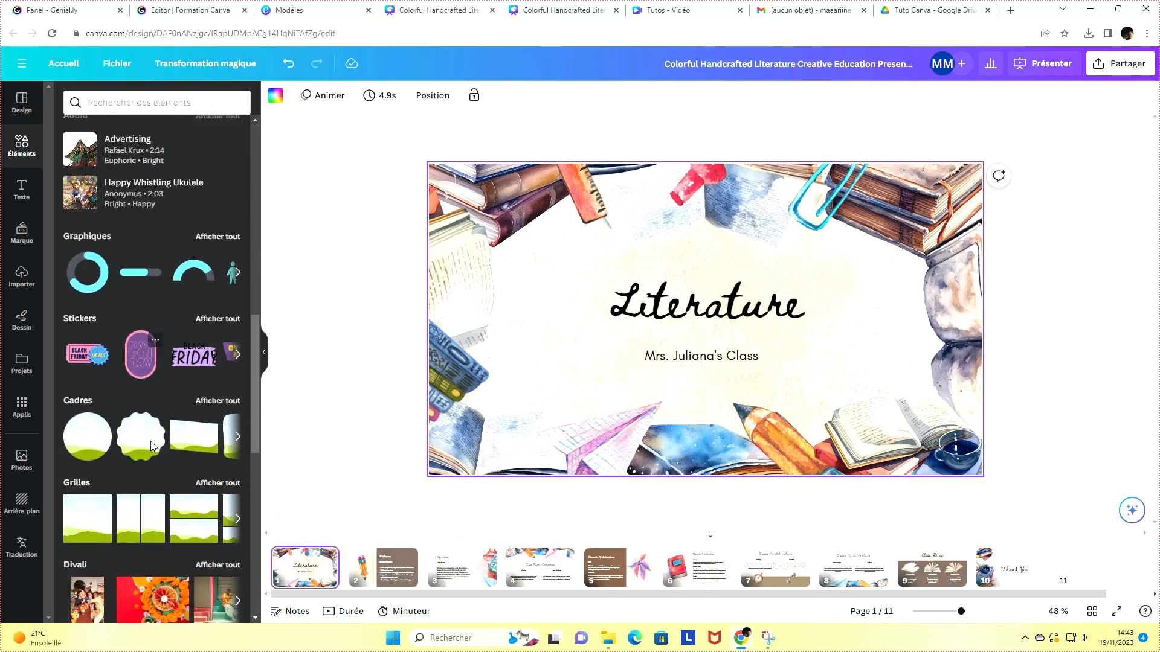
{"action": "scroll", "coordinate": [154, 445], "scroll_direction": "up", "scroll_amount": 6}
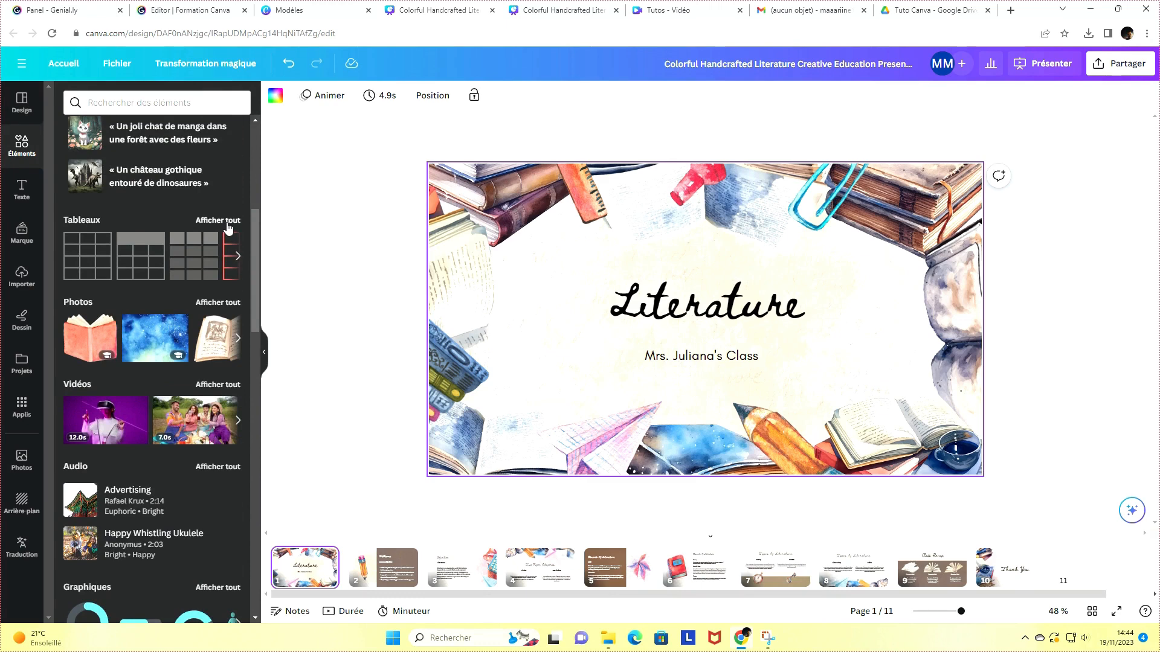
{"action": "left_click", "coordinate": [228, 224]}
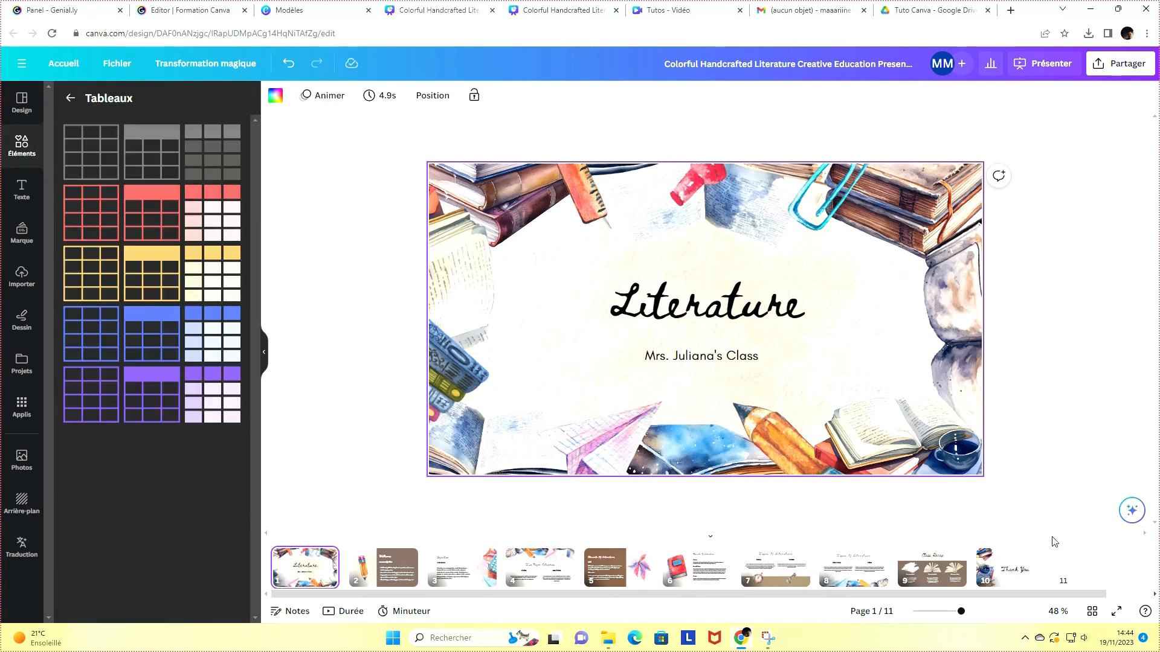
Add a new blank page and place a purple-outlined three-column, four-row table near its upper left
{"action": "left_click", "coordinate": [1087, 566]}
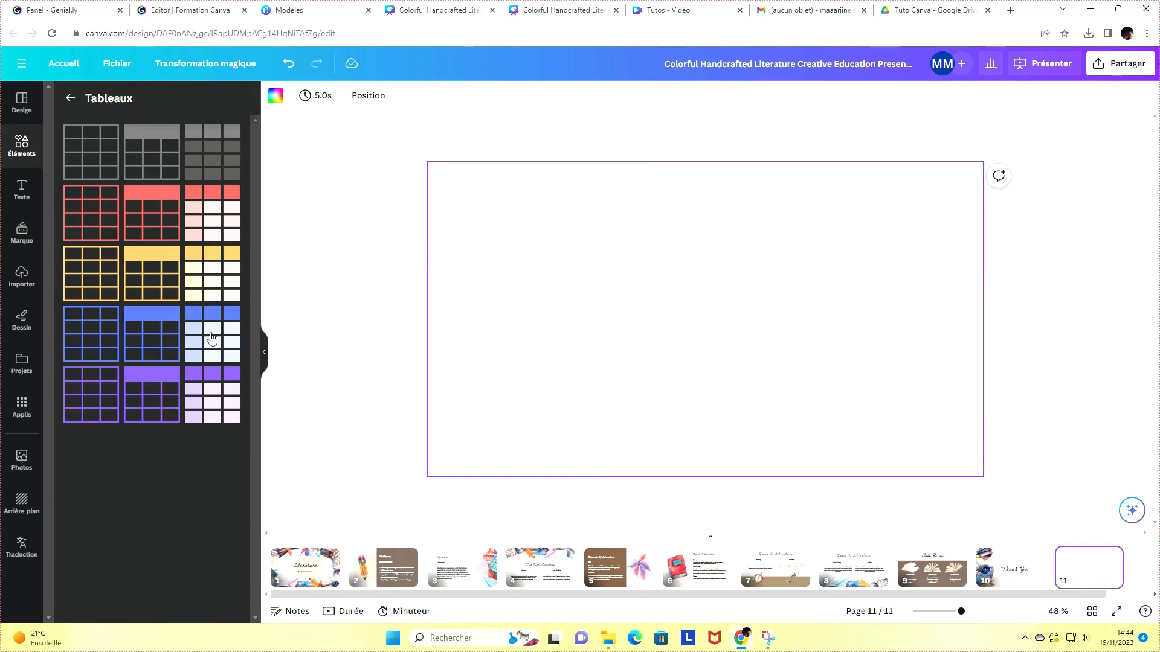
{"action": "left_click", "coordinate": [85, 405]}
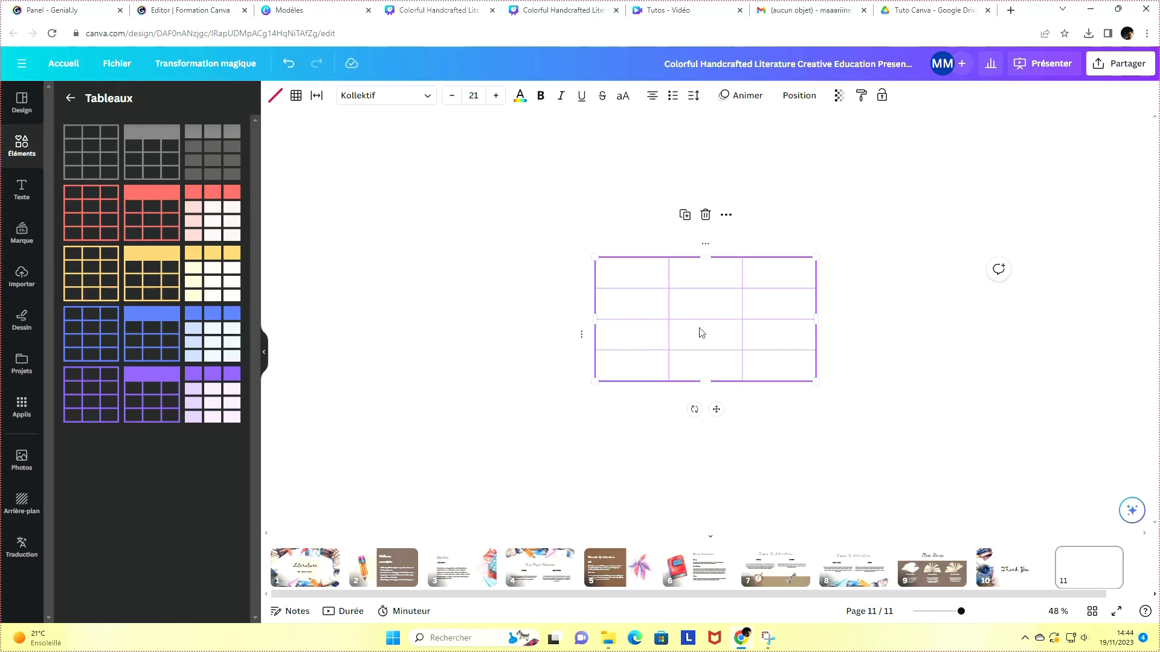
{"action": "left_click_drag", "start_coordinate": [699, 328], "coordinate": [592, 255]}
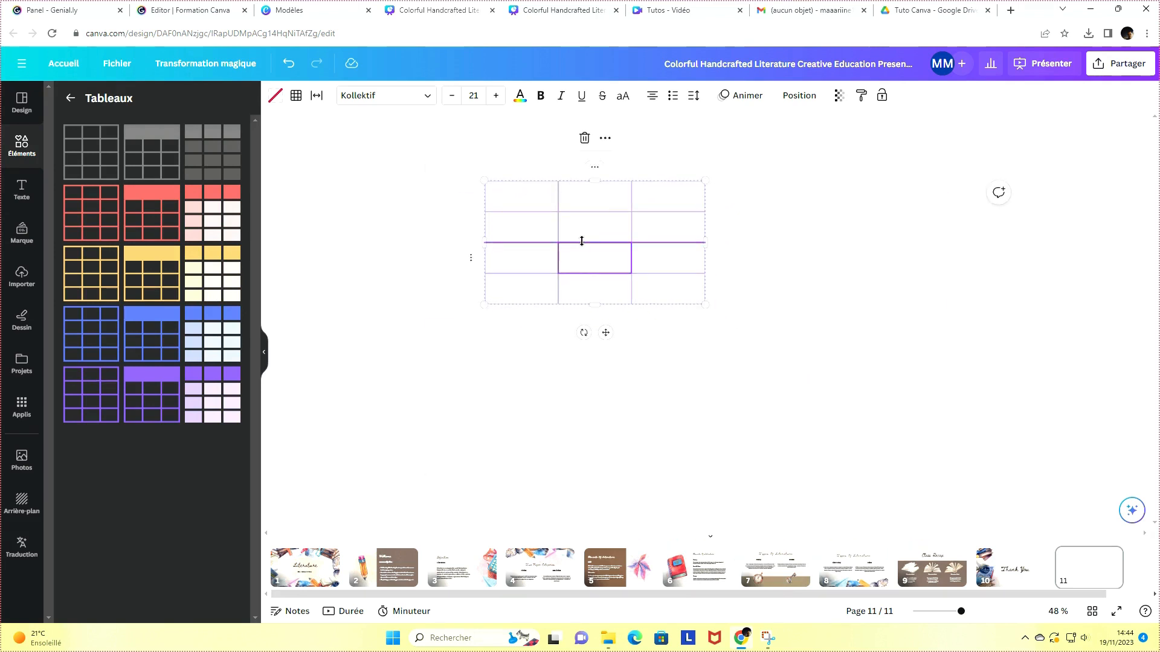
Add two columns to the table from a cell's context options
{"action": "left_click", "coordinate": [650, 236]}
{"action": "right_click", "coordinate": [651, 237]}
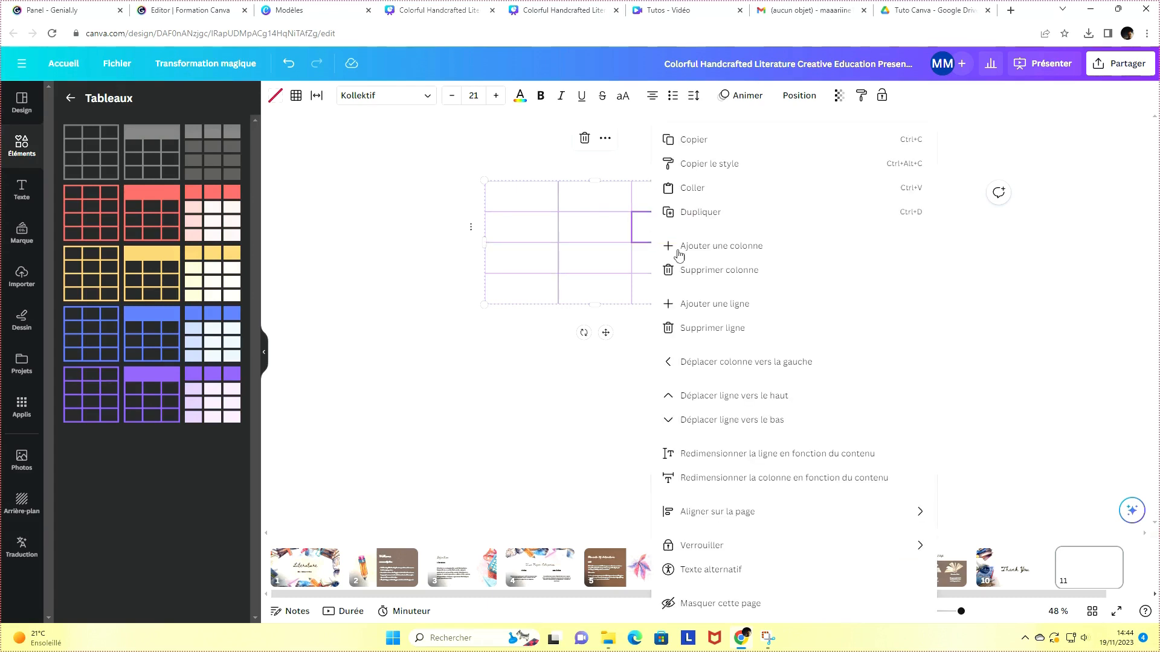
{"action": "left_click", "coordinate": [715, 247]}
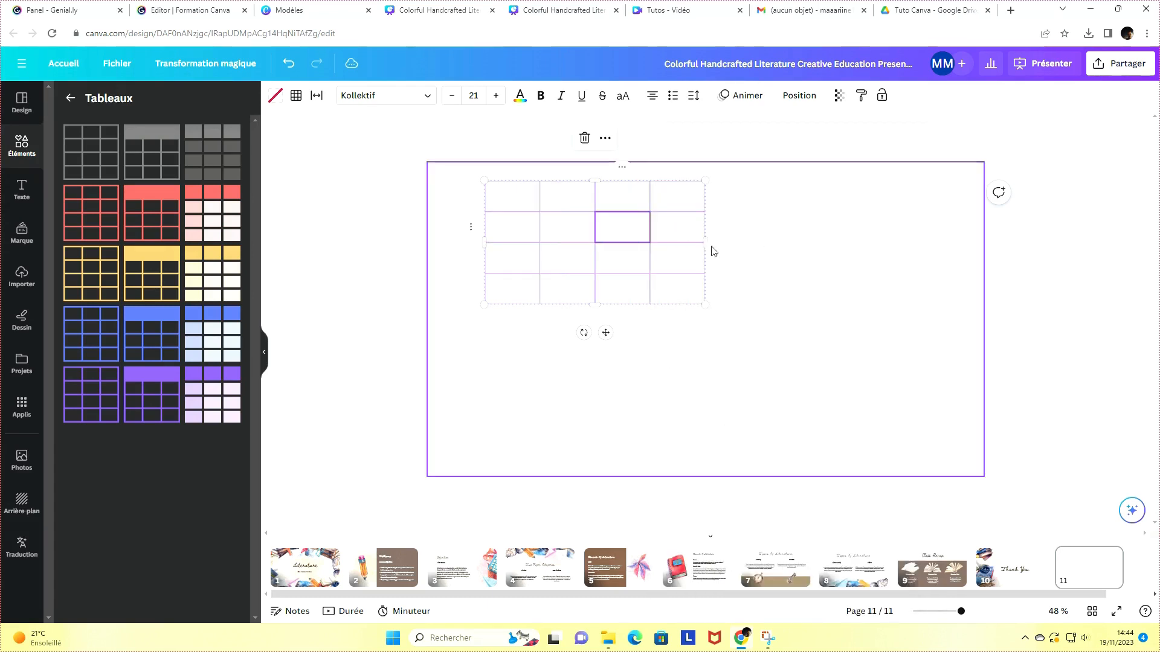
{"action": "right_click", "coordinate": [650, 224]}
{"action": "left_click", "coordinate": [616, 227]}
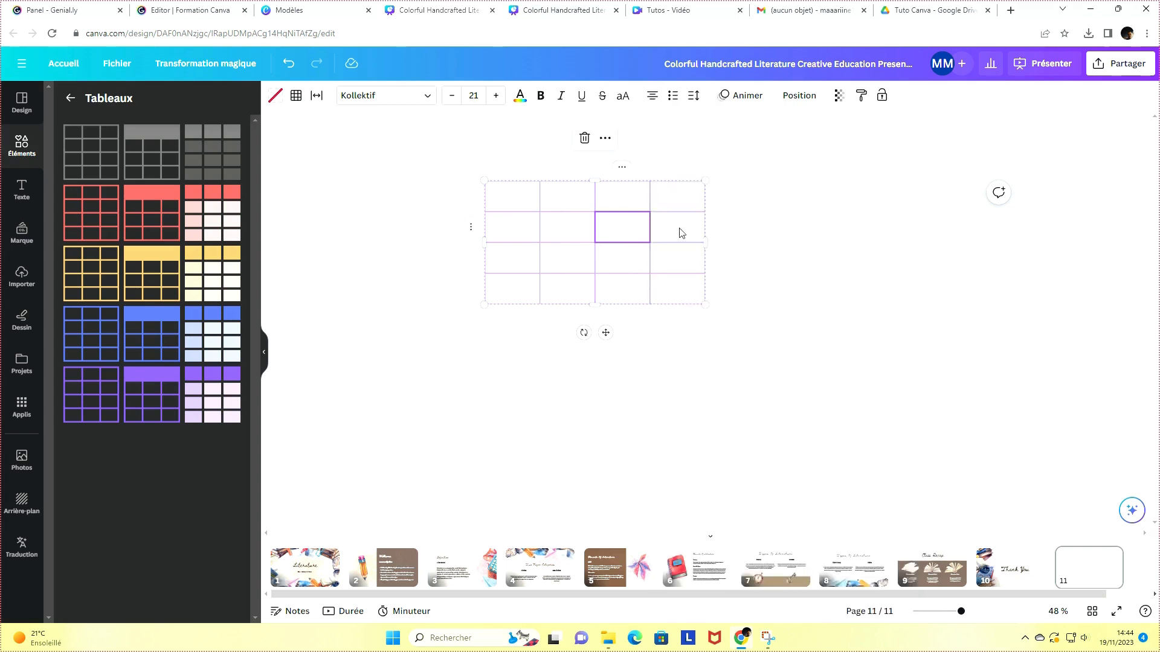
{"action": "left_click", "coordinate": [681, 233]}
{"action": "right_click", "coordinate": [680, 233]}
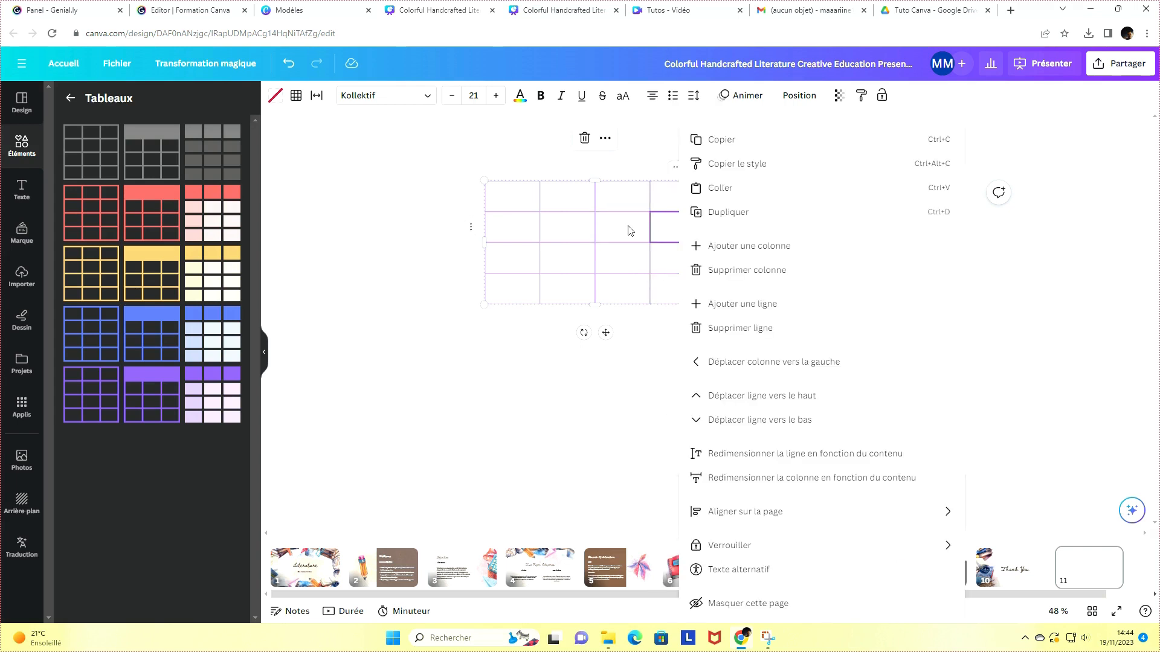
{"action": "left_click", "coordinate": [629, 231]}
{"action": "left_click", "coordinate": [576, 227]}
{"action": "right_click", "coordinate": [653, 236]}
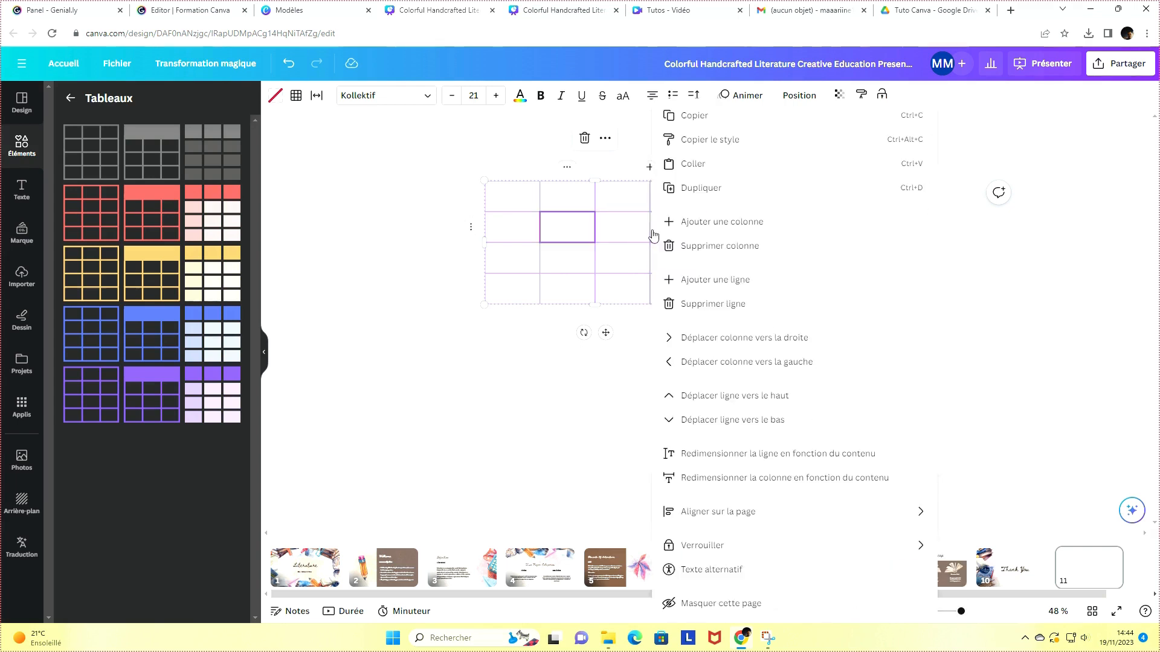
{"action": "left_click", "coordinate": [619, 237]}
{"action": "right_click", "coordinate": [618, 237]}
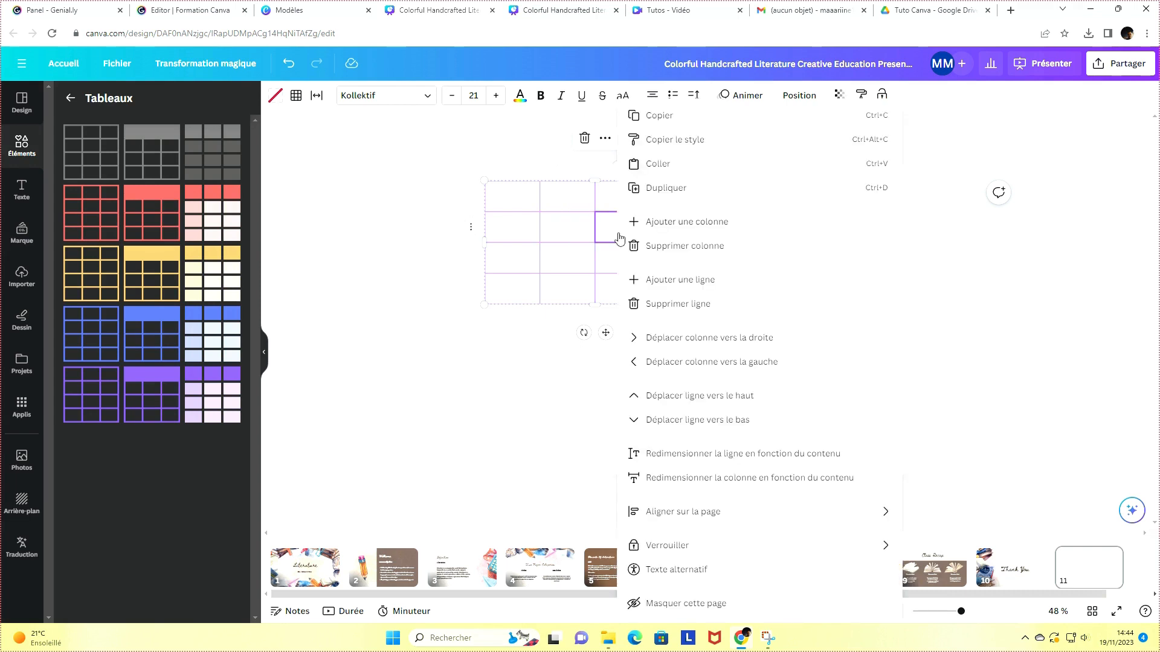
{"action": "left_click", "coordinate": [676, 224]}
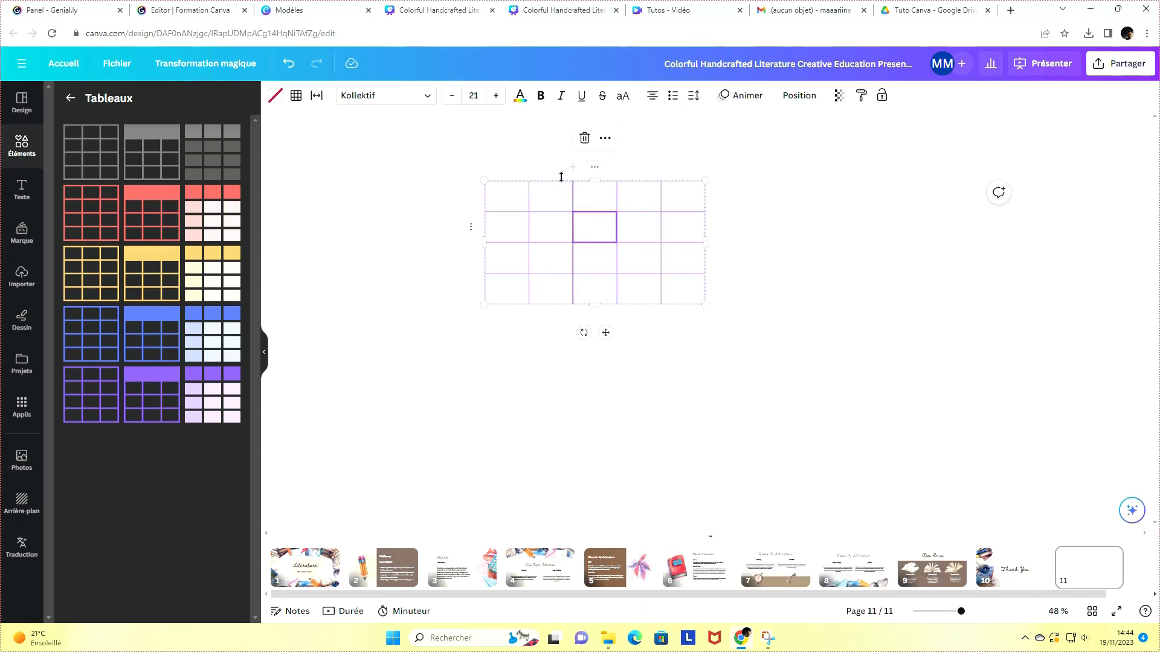
Add two rows to the table below the selected cell
{"action": "right_click", "coordinate": [600, 292]}
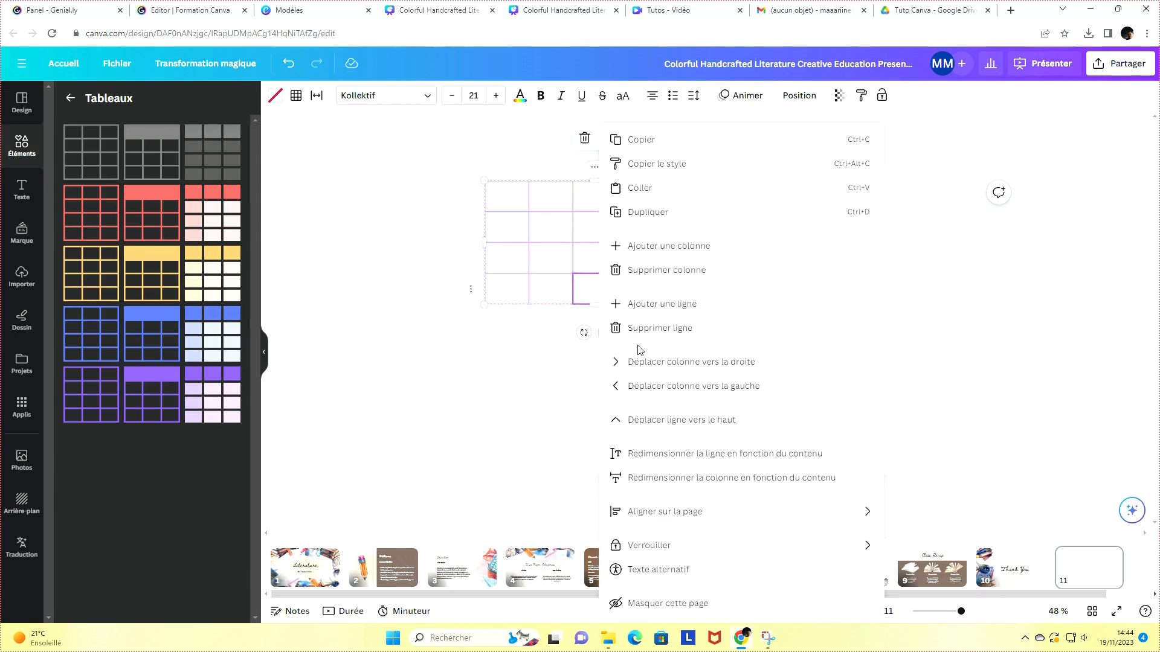
{"action": "left_click", "coordinate": [638, 304]}
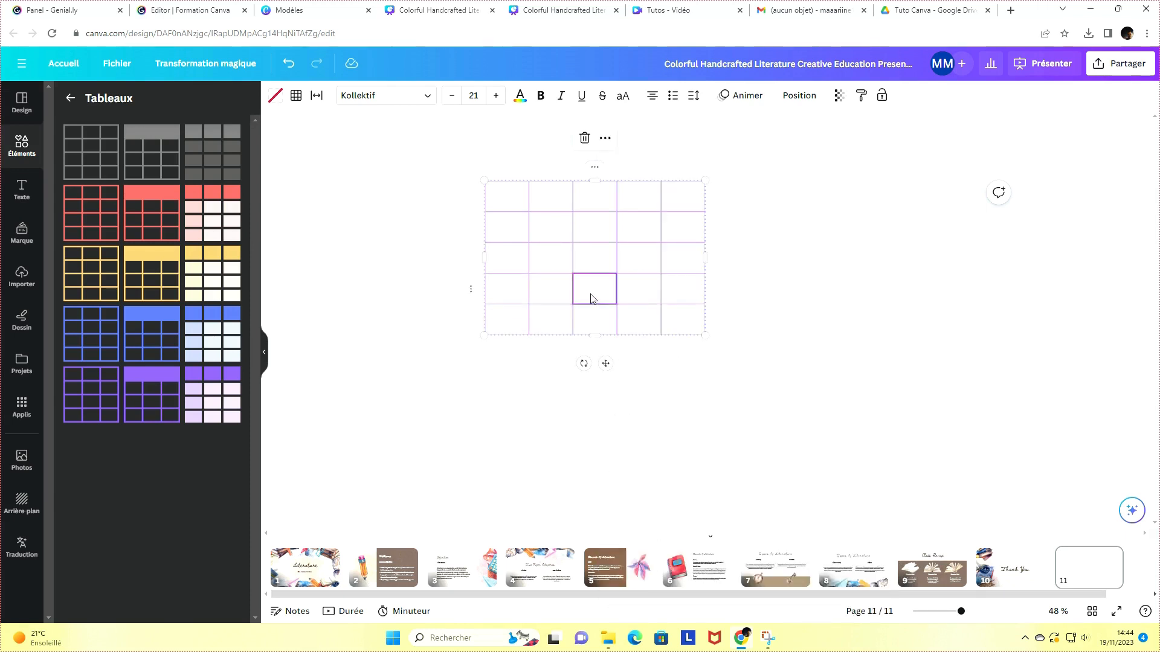
{"action": "right_click", "coordinate": [591, 295]}
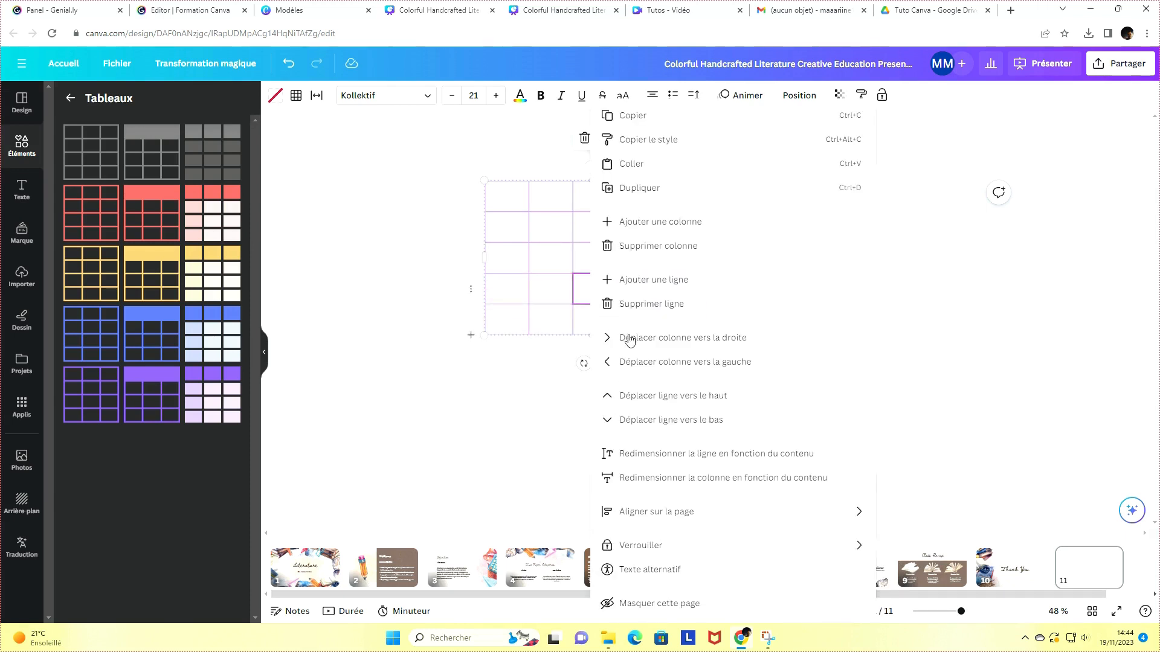
{"action": "left_click", "coordinate": [657, 282]}
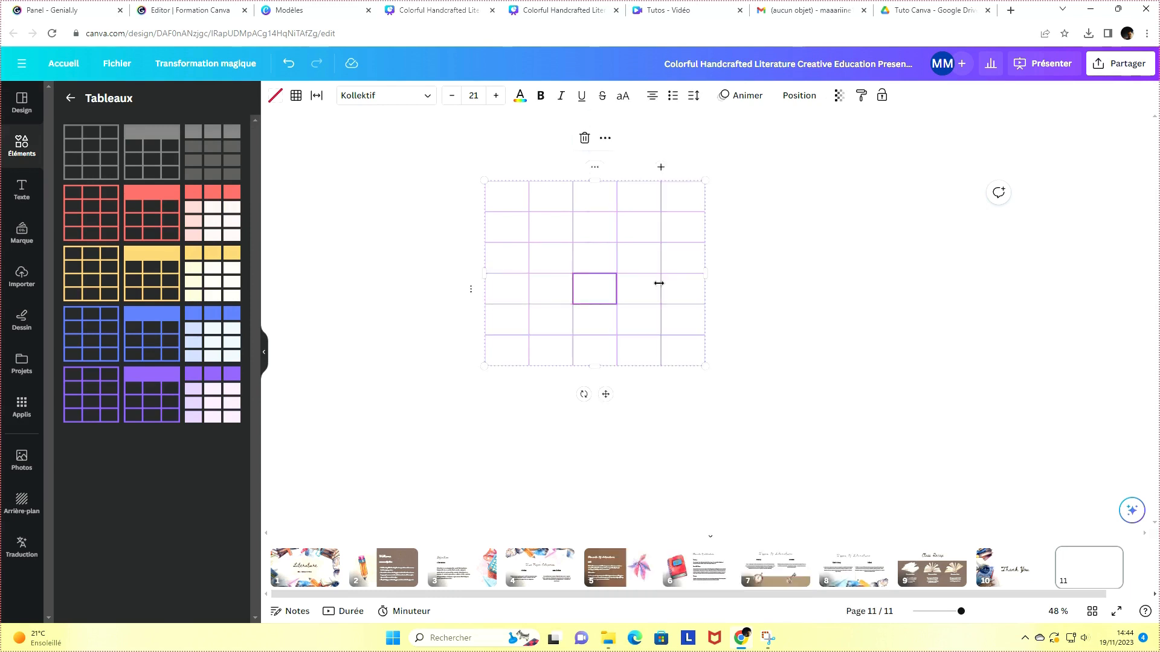
Enlarge the table by pulling its corner towards the lower right of the page
{"action": "left_click", "coordinate": [786, 296]}
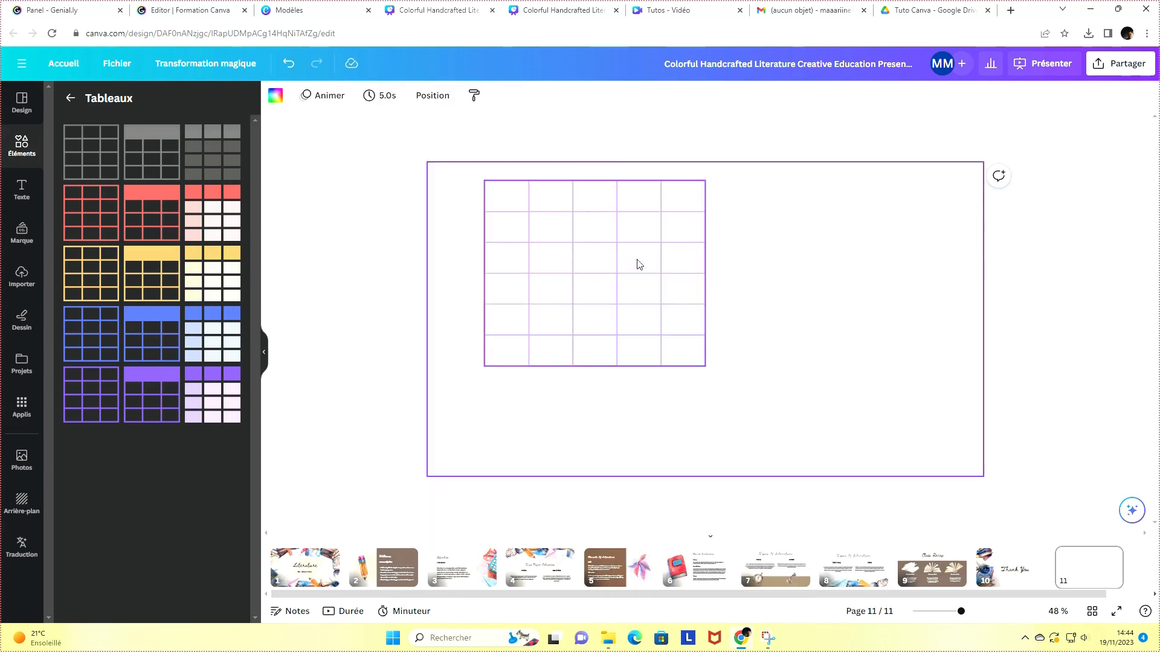
{"action": "left_click", "coordinate": [544, 225]}
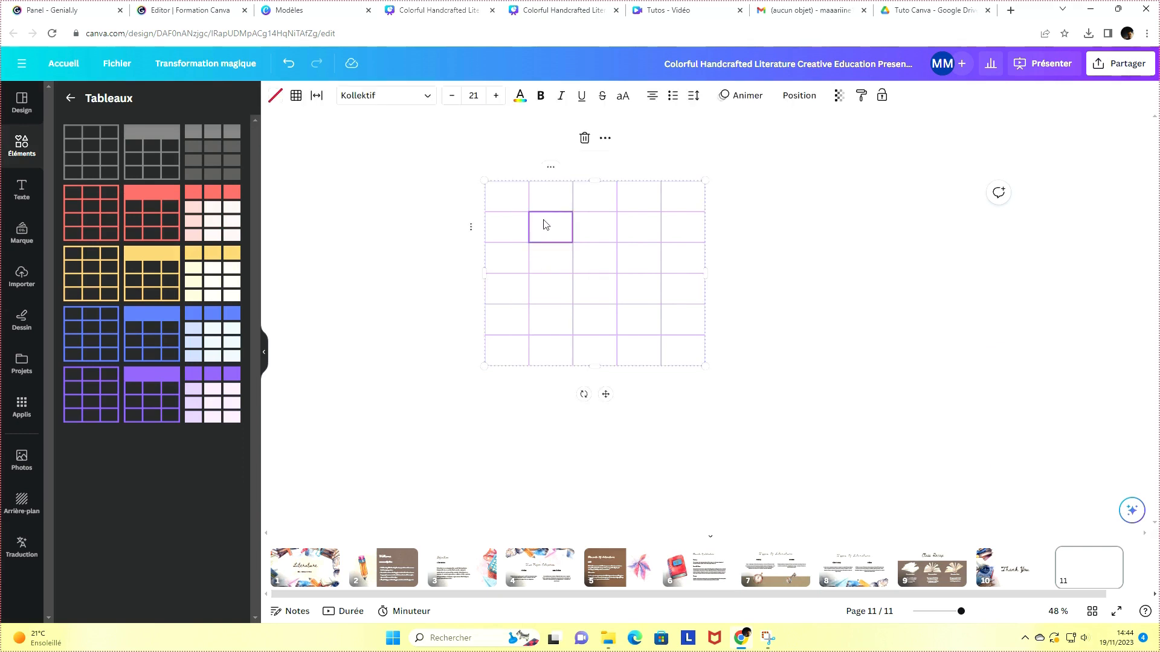
{"action": "right_click", "coordinate": [544, 225]}
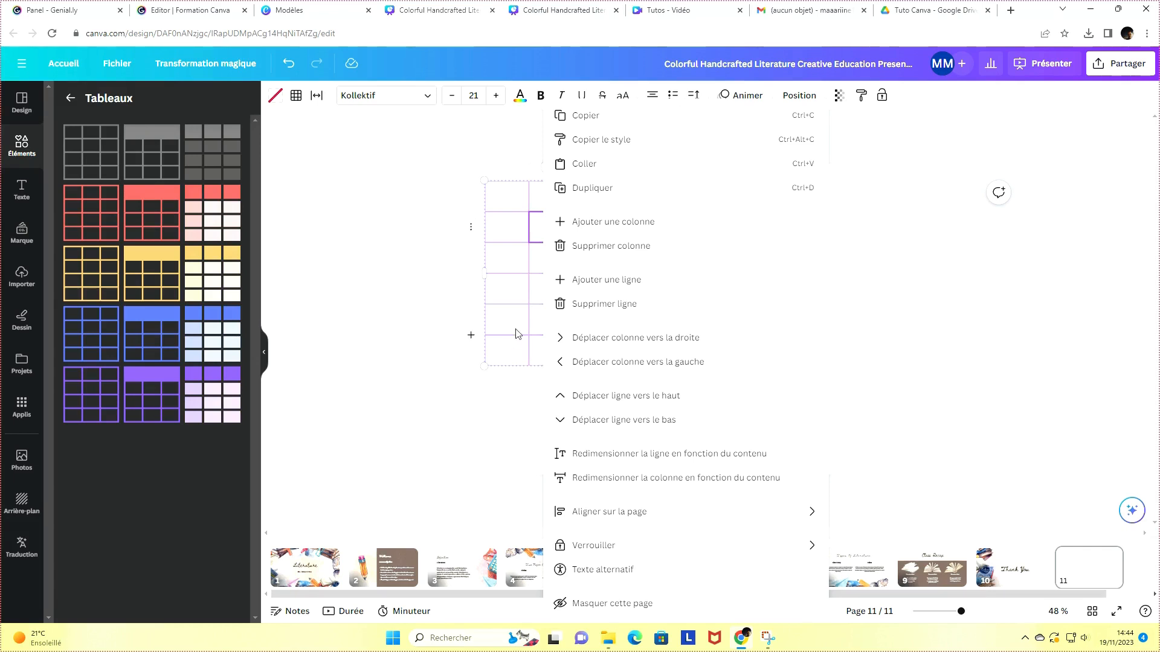
{"action": "left_click", "coordinate": [508, 388]}
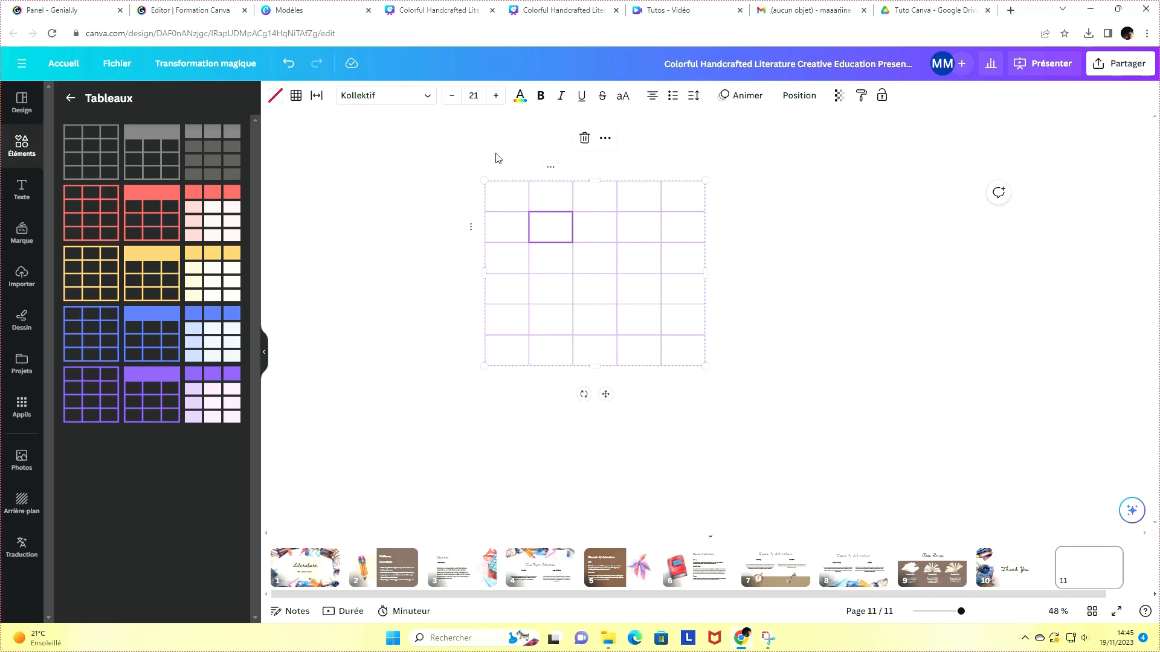
{"action": "left_click_drag", "start_coordinate": [704, 366], "coordinate": [804, 496]}
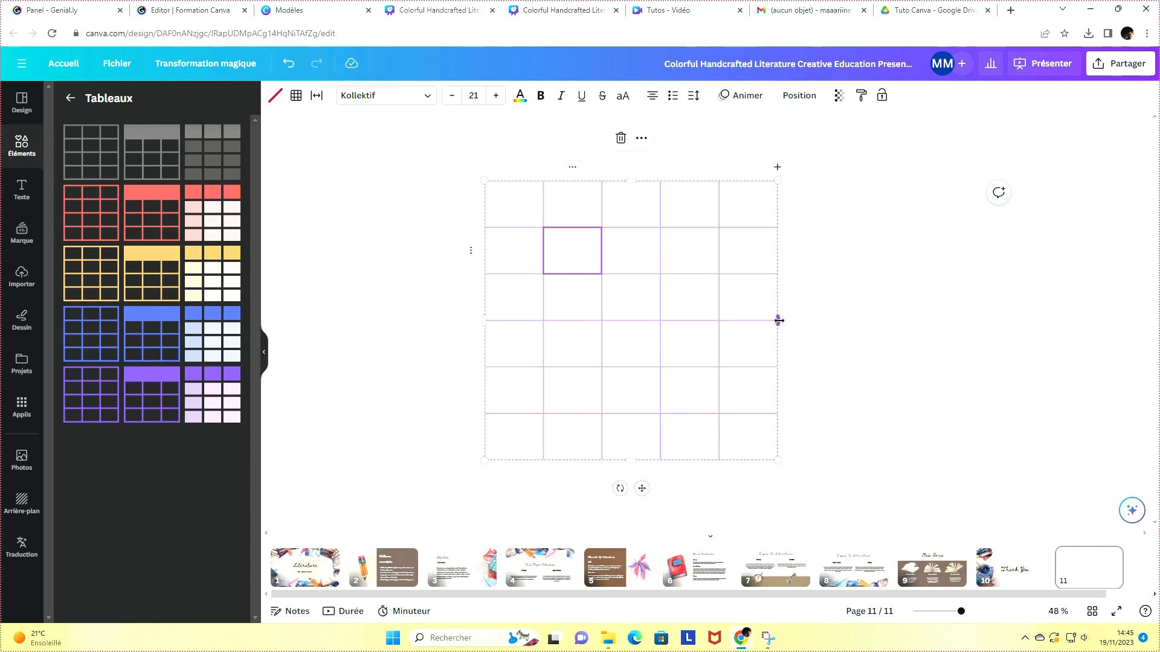
Widen the table and its columns by moving the right edge and column borders to the right
{"action": "left_click_drag", "start_coordinate": [779, 321], "coordinate": [950, 320]}
{"action": "left_click_drag", "start_coordinate": [717, 308], "coordinate": [831, 307]}
{"action": "left_click_drag", "start_coordinate": [660, 293], "coordinate": [722, 306]}
{"action": "left_click_drag", "start_coordinate": [602, 306], "coordinate": [644, 307]}
{"action": "left_click_drag", "start_coordinate": [543, 302], "coordinate": [582, 305]}
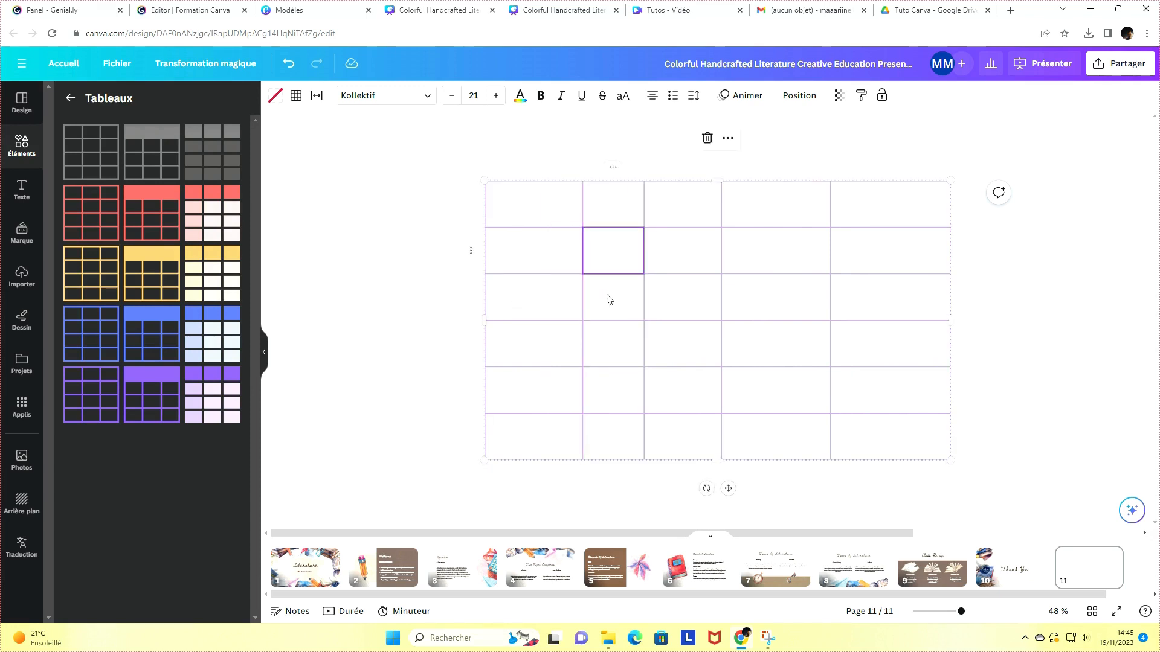
Enter placeholder text gcvjgcjgcv in the top-left cell and a long random string in the second row's second cell
{"action": "left_click", "coordinate": [565, 202]}
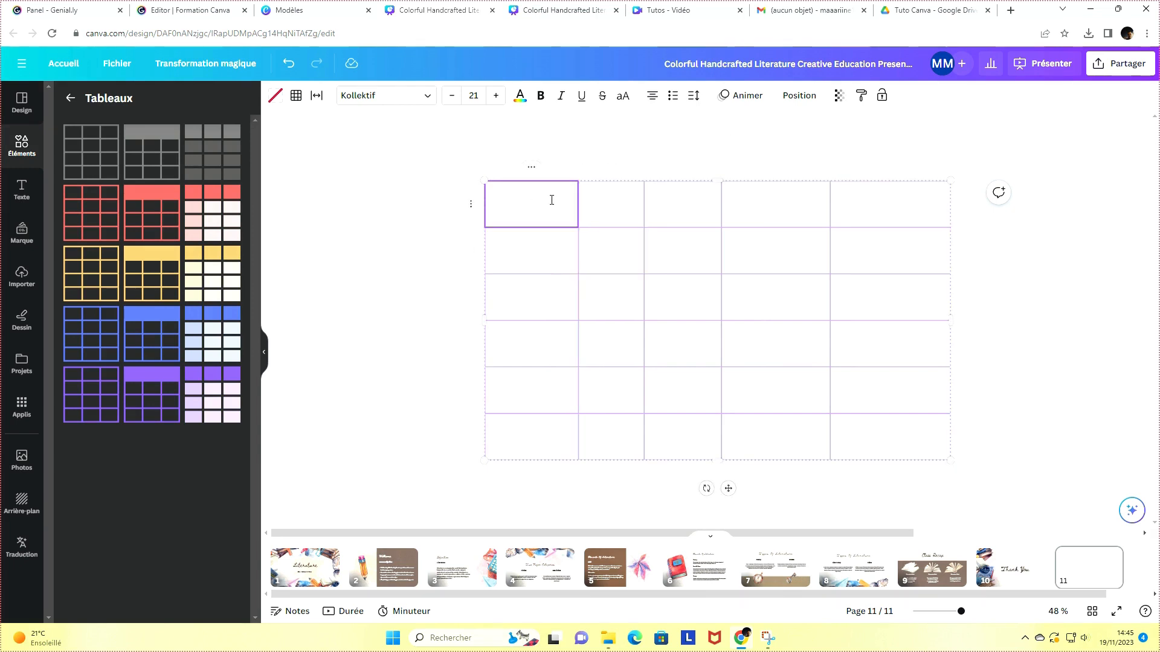
{"action": "type", "text": "gcvjgcjgcv"}
{"action": "left_click", "coordinate": [612, 261]}
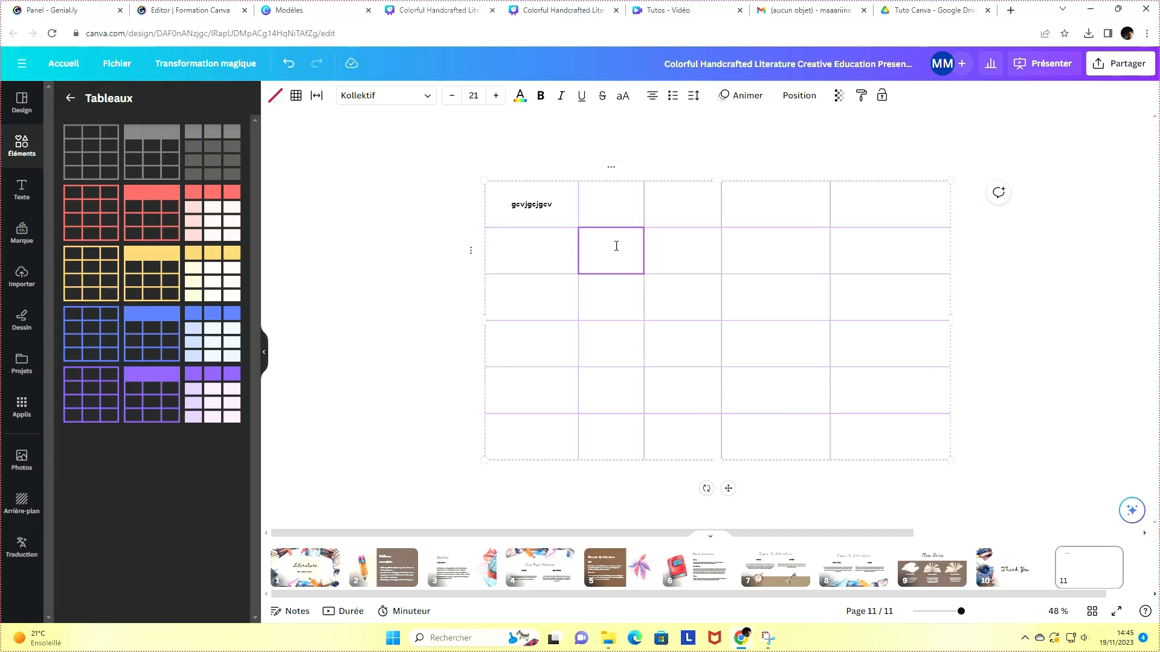
{"action": "type", "text": "yyvjckvlhviycvkgvlhbvhvkhvlhblhvhvhbljblhbvhvh"}
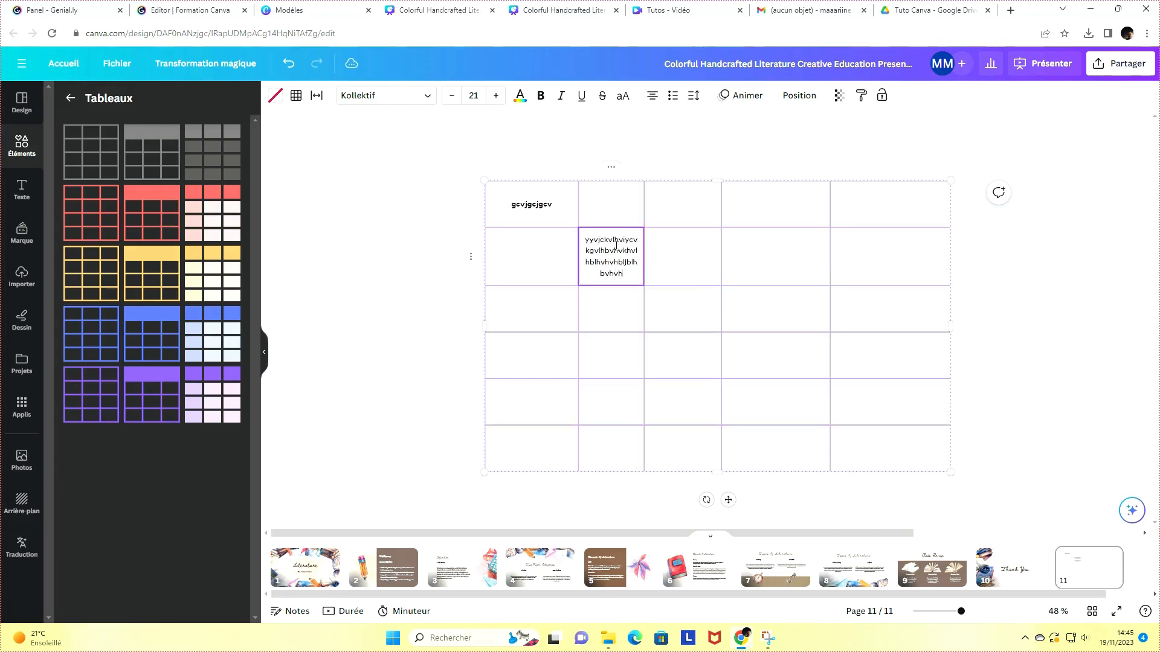
{"action": "type", "text": "vhvblhbljbljbljblhbljblj"}
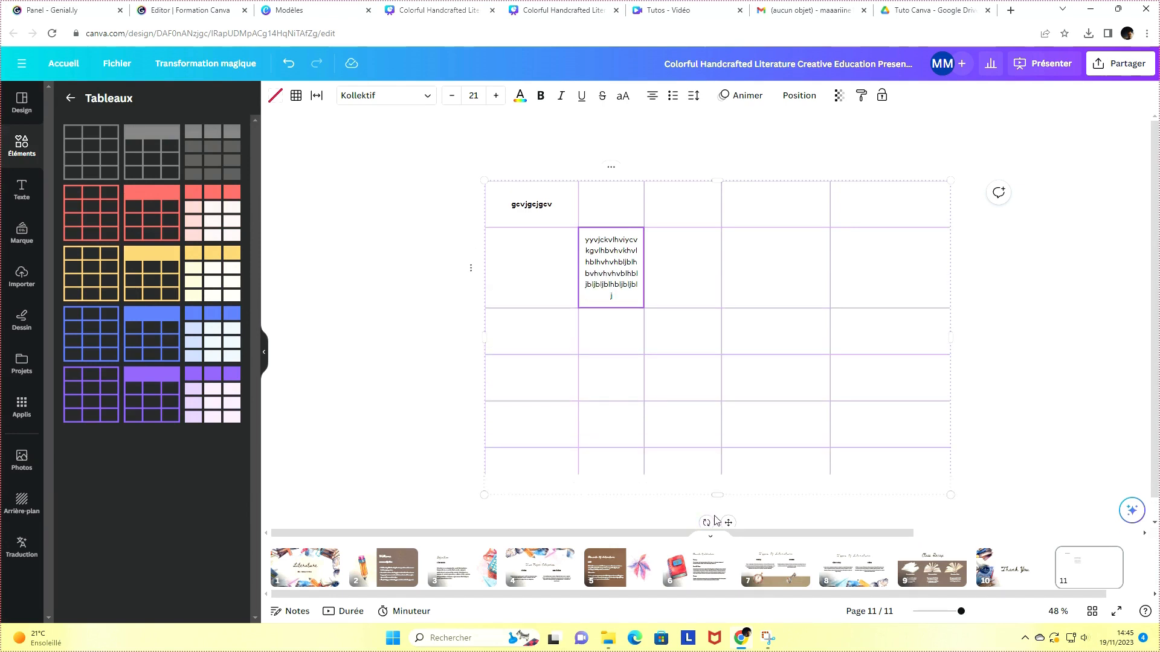
Reduce the table's height and resize the second row to fit its content
{"action": "left_click_drag", "start_coordinate": [717, 494], "coordinate": [677, 474]}
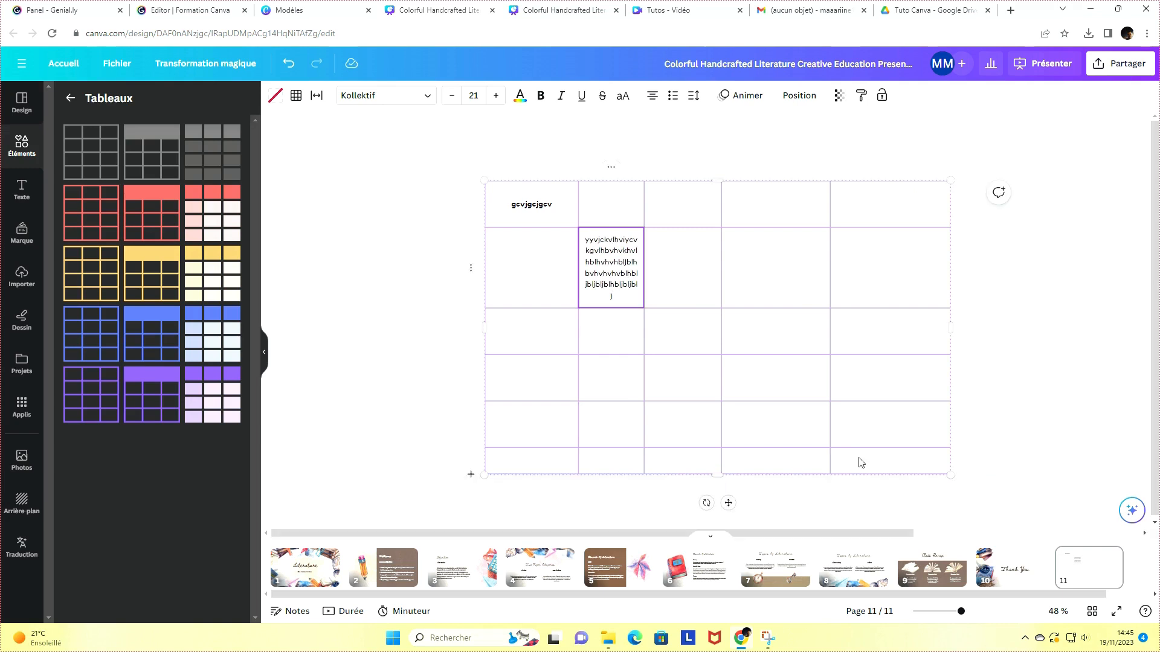
{"action": "right_click", "coordinate": [611, 273]}
{"action": "left_click", "coordinate": [583, 245]}
{"action": "left_click", "coordinate": [555, 245]}
{"action": "right_click", "coordinate": [556, 245]}
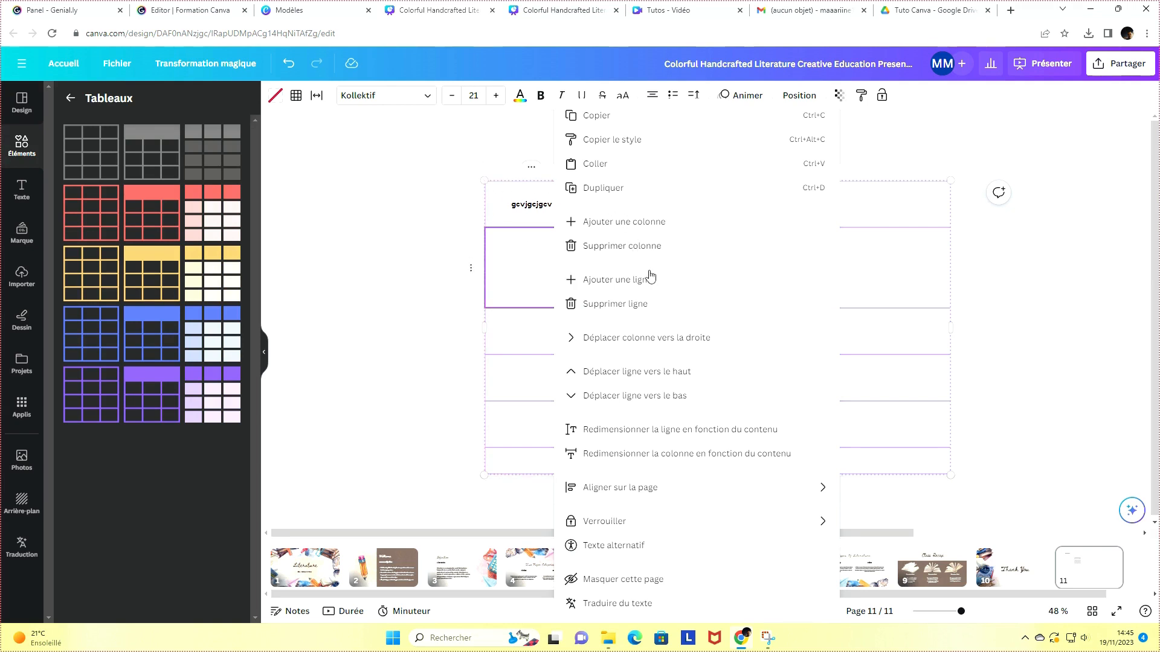
{"action": "left_click", "coordinate": [687, 434]}
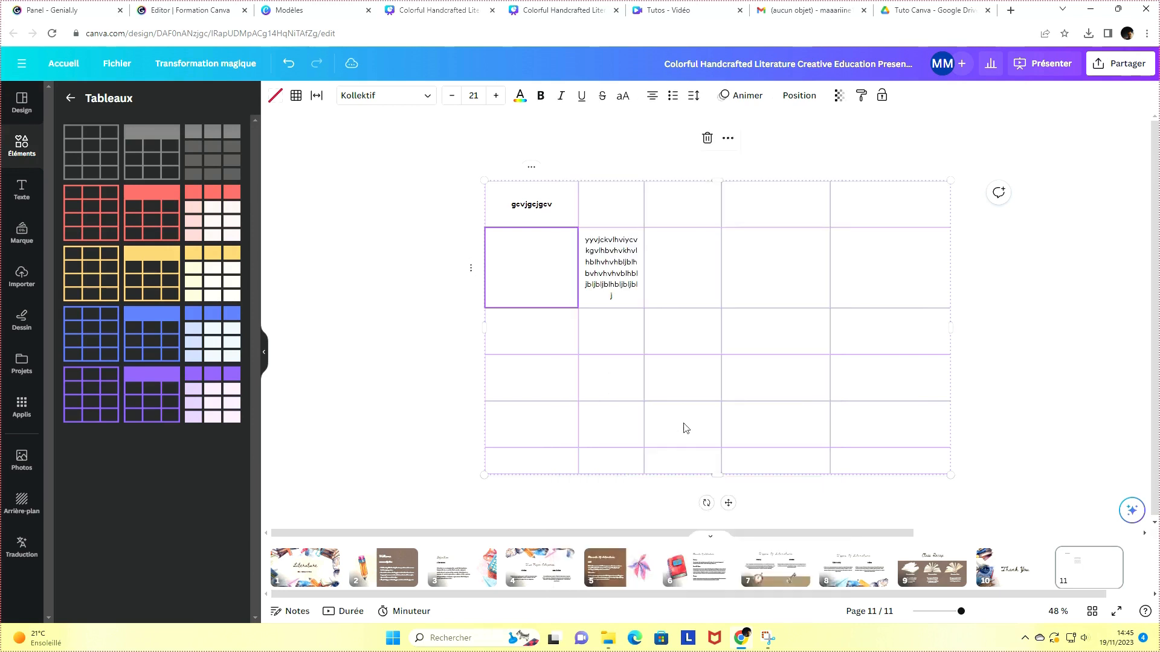
Resize the first column to fit its content and deselect the table
{"action": "right_click", "coordinate": [550, 280]}
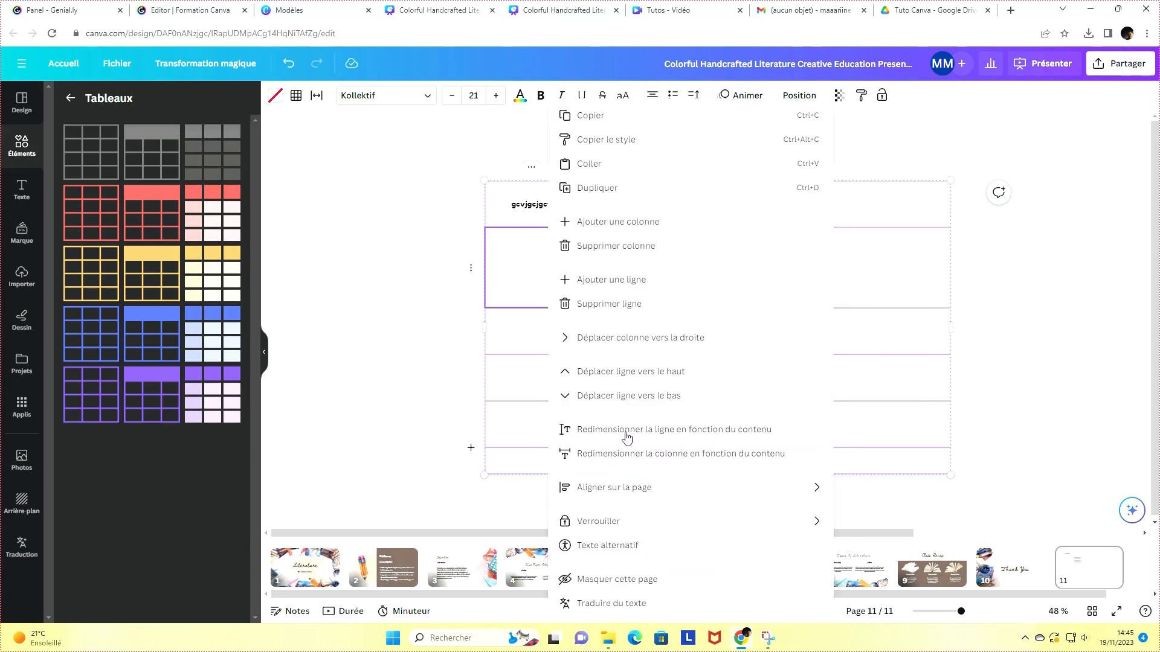
{"action": "left_click", "coordinate": [637, 455]}
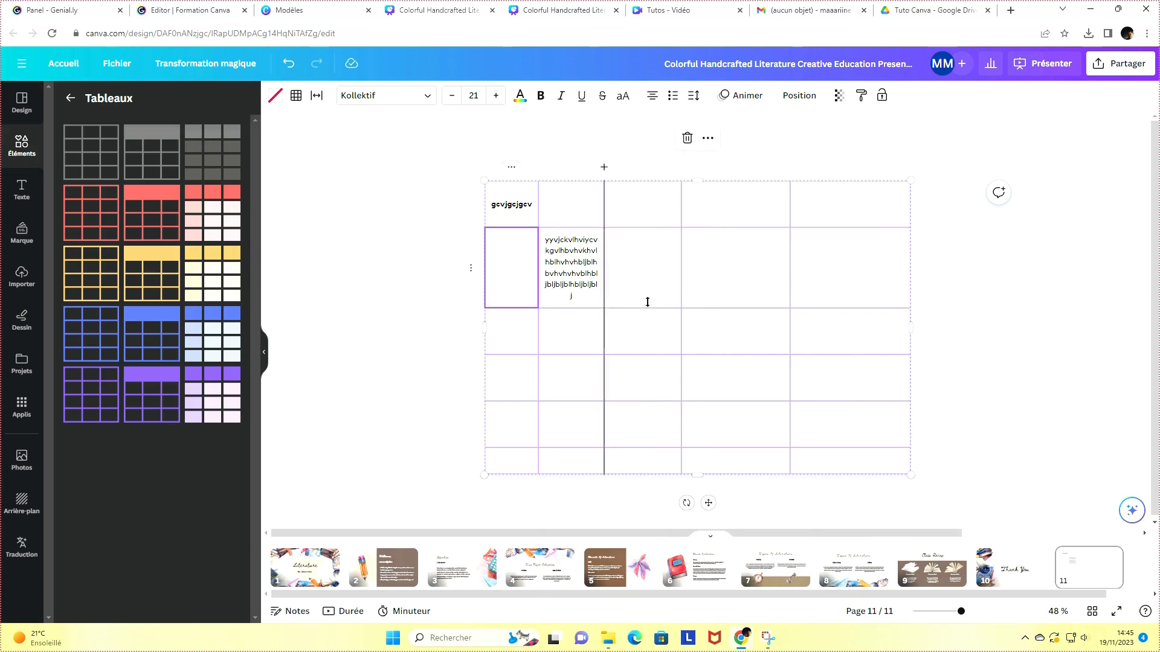
{"action": "left_click", "coordinate": [955, 292]}
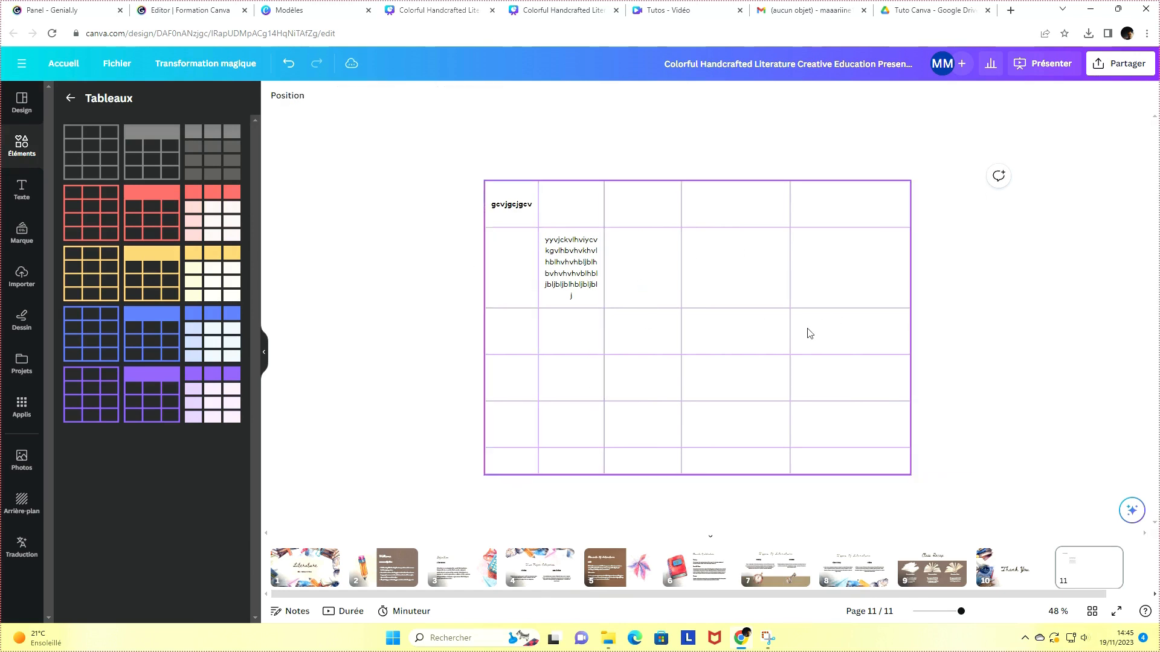
Clear the text from the second row's second cell and from the top-left cell of the table
{"action": "left_click_drag", "start_coordinate": [807, 330], "coordinate": [782, 313]}
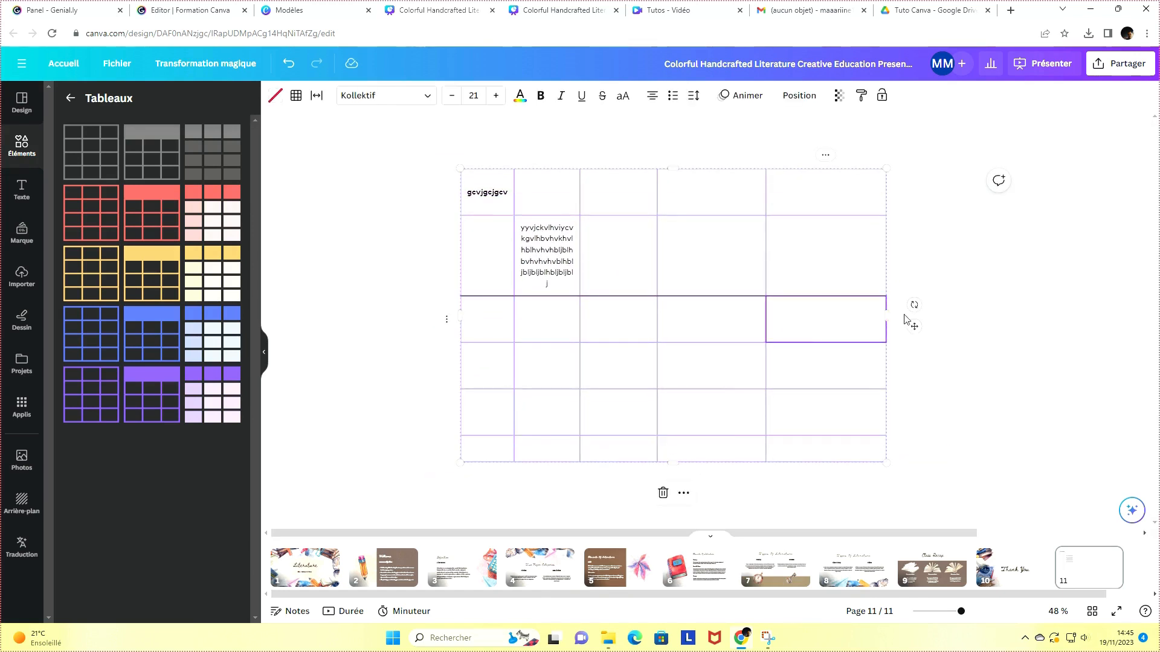
{"action": "left_click", "coordinate": [911, 233]}
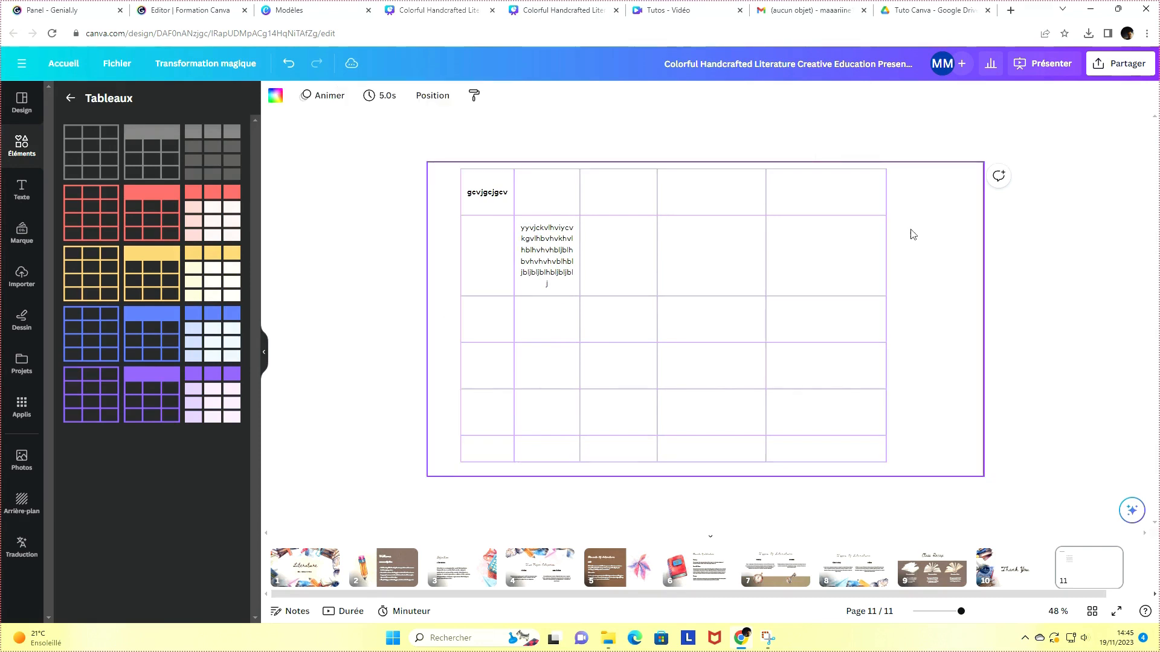
{"action": "left_click", "coordinate": [568, 289]}
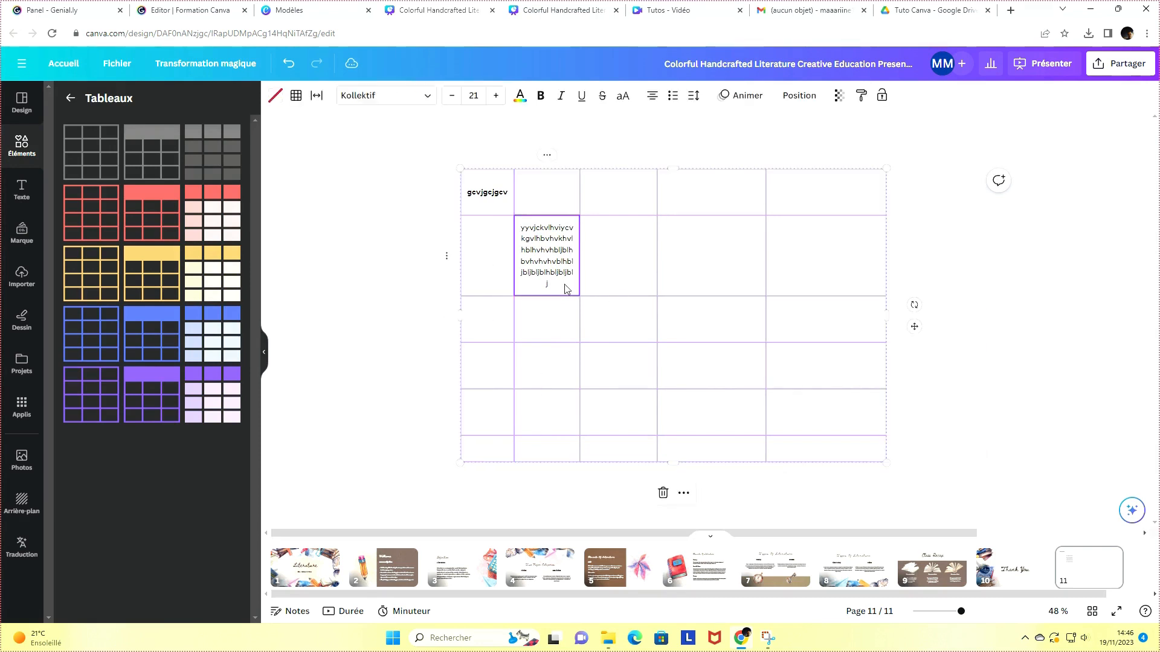
{"action": "left_click", "coordinate": [562, 288]}
{"action": "left_click", "coordinate": [563, 285]}
{"action": "key", "text": "ctrl+a"}
{"action": "key", "text": "BackSpace"}
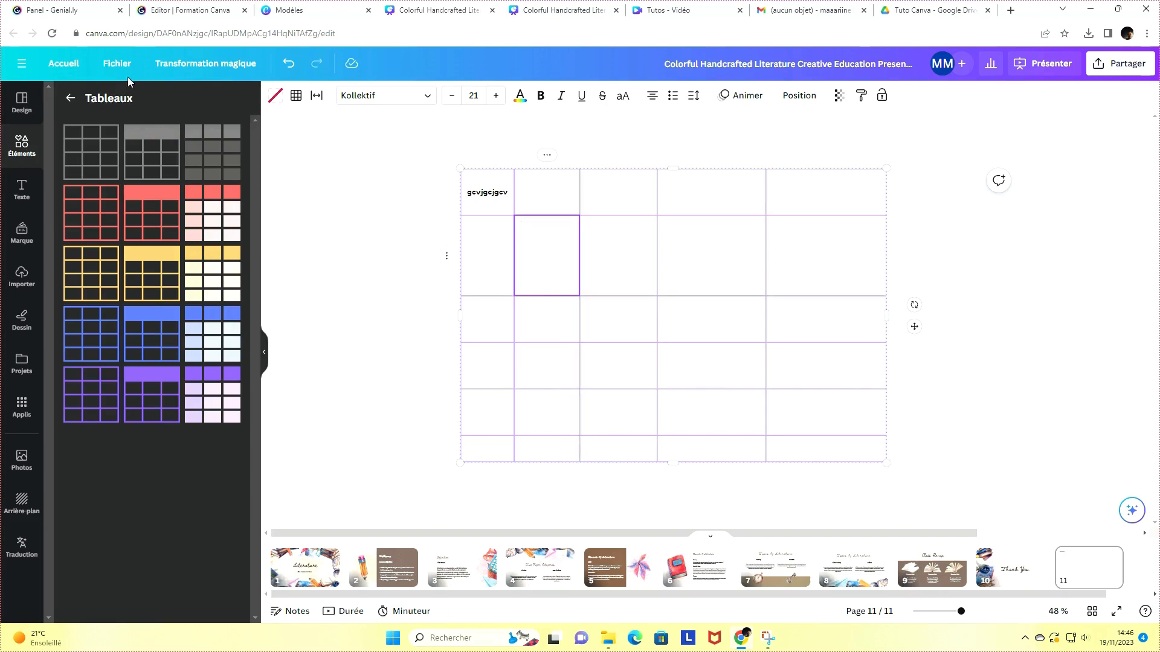
{"action": "double_click", "coordinate": [484, 194]}
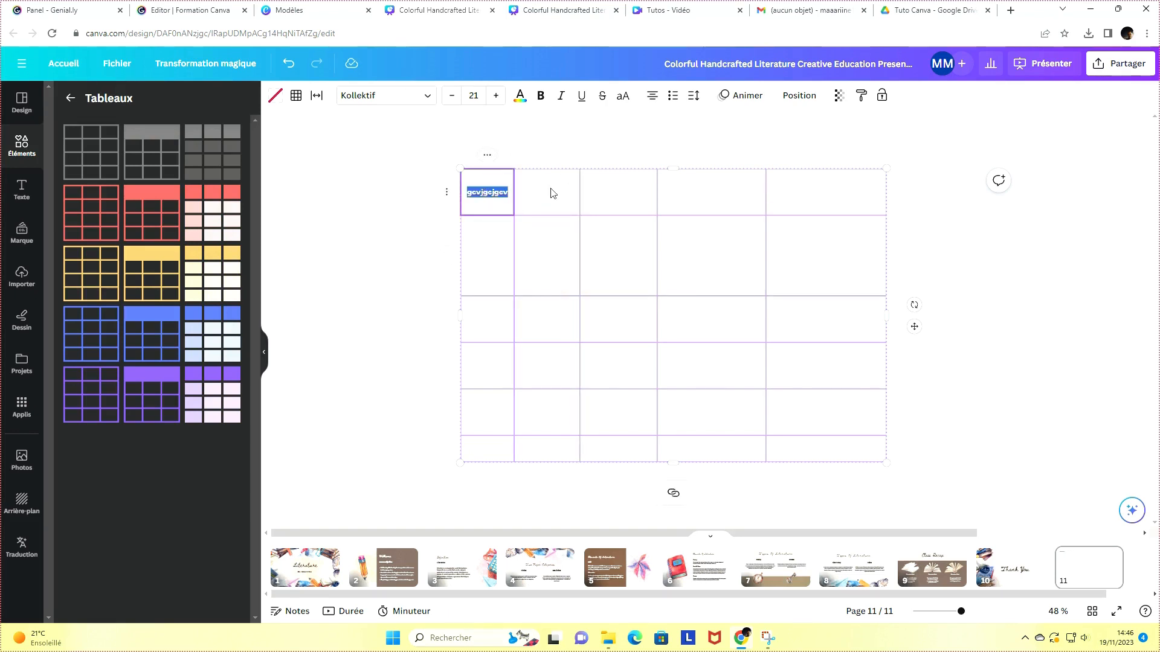
{"action": "key", "text": "BackSpace"}
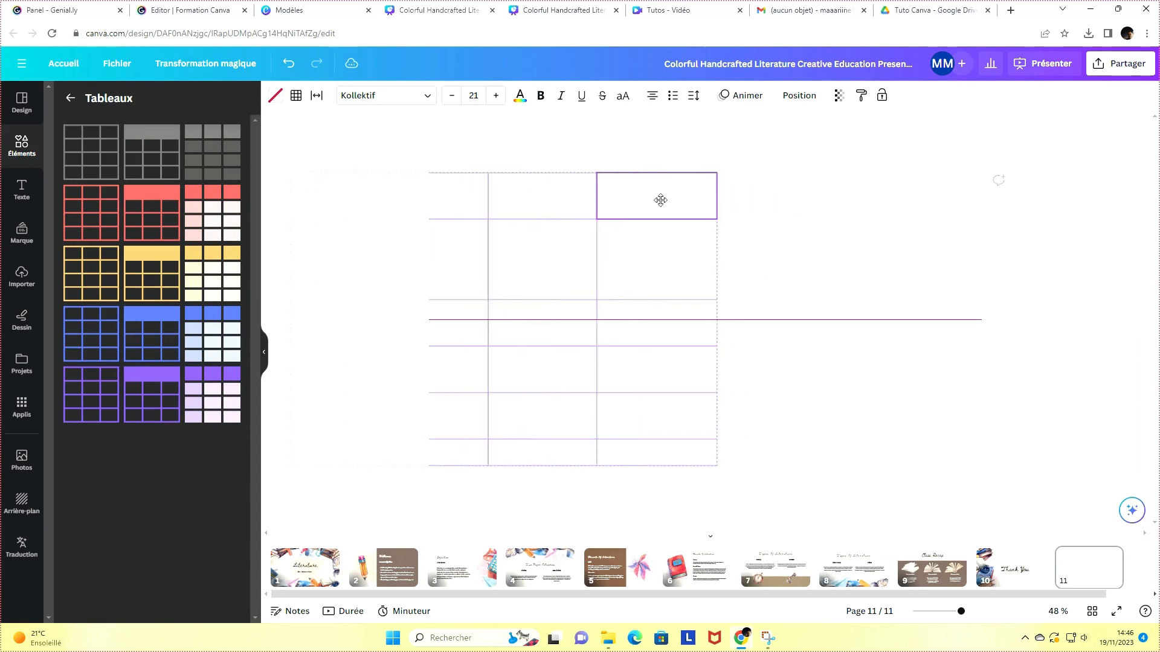
Select the whole first row and merge its five cells into one
{"action": "left_click", "coordinate": [839, 199]}
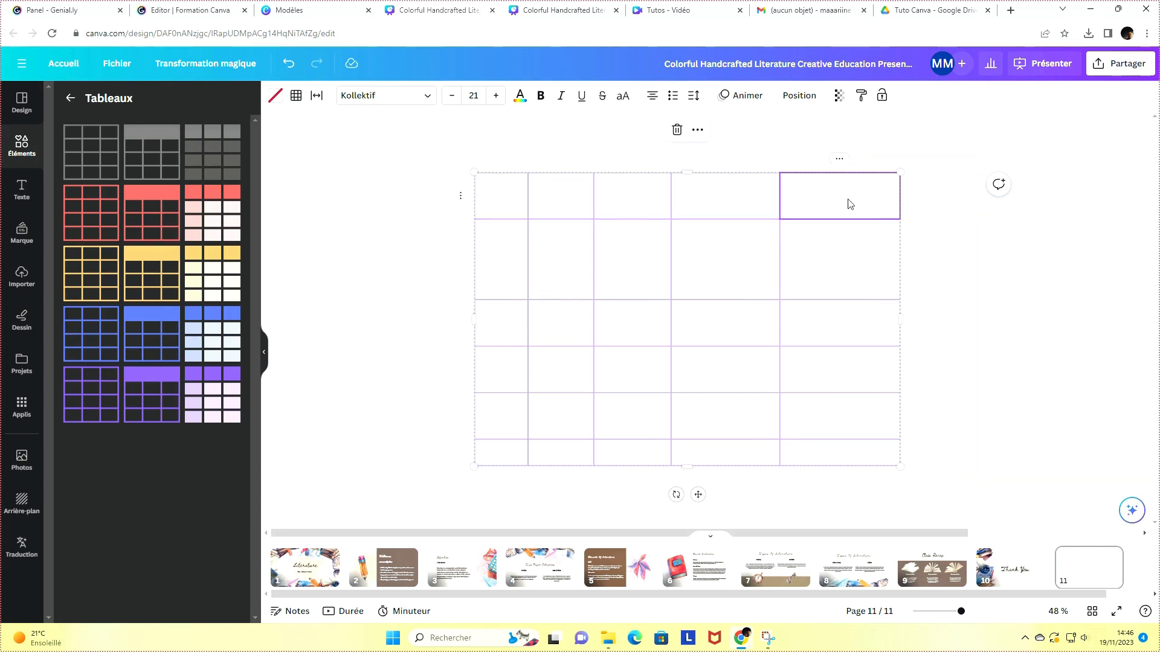
{"action": "left_click", "coordinate": [505, 194], "text": "shift"}
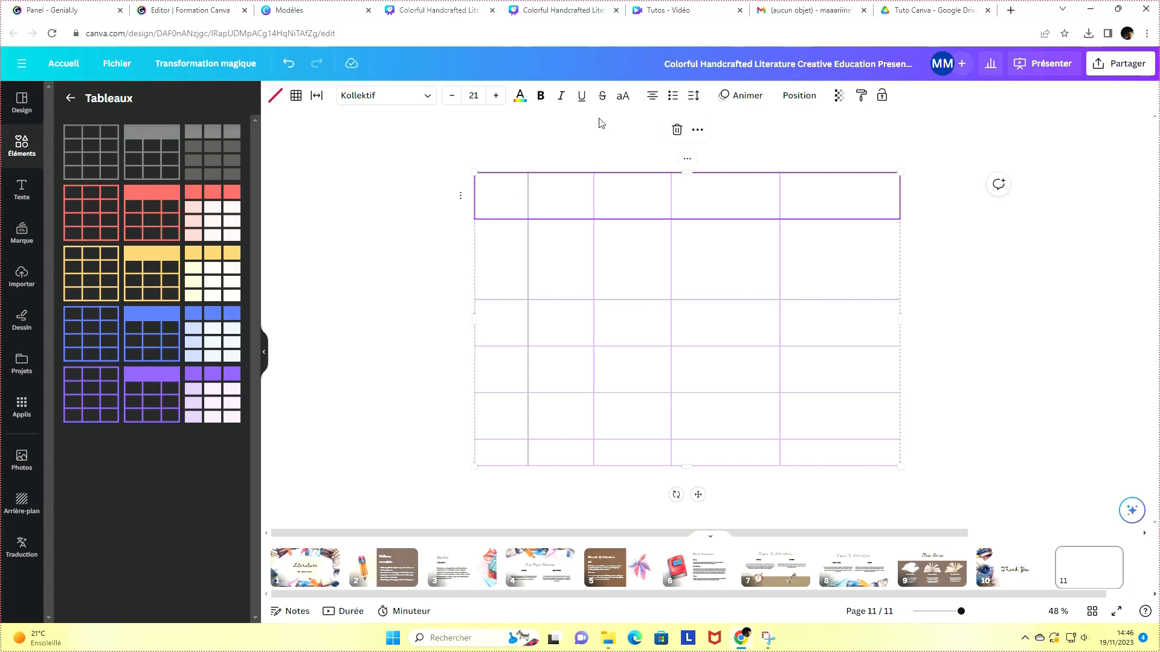
{"action": "right_click", "coordinate": [501, 191]}
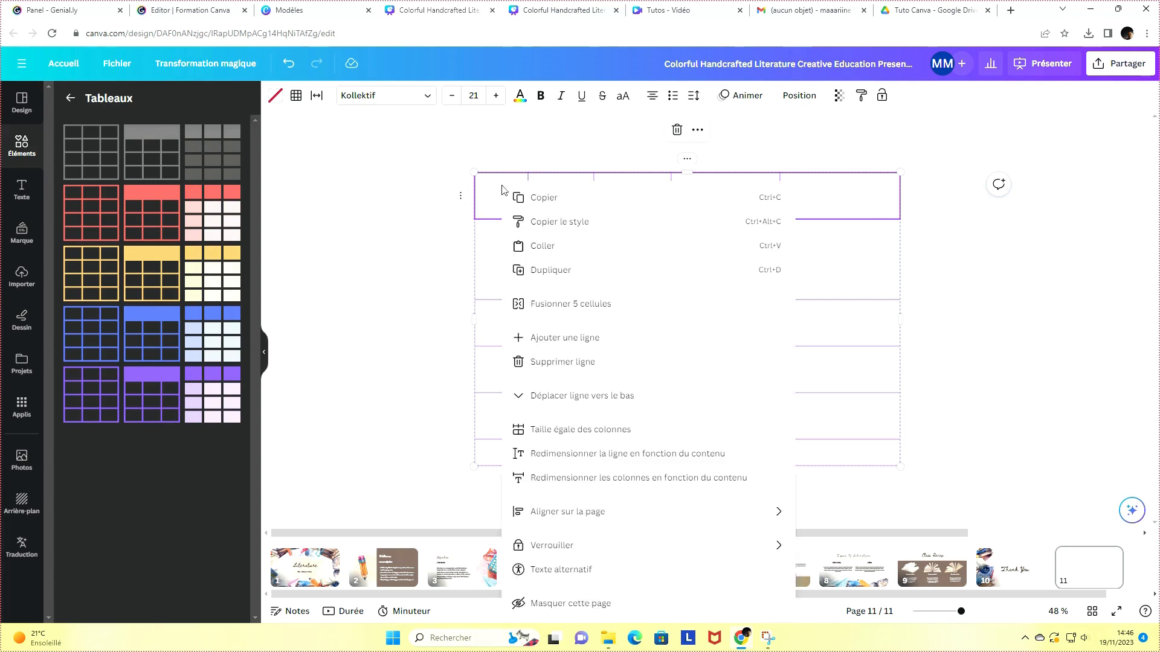
{"action": "left_click", "coordinate": [555, 318]}
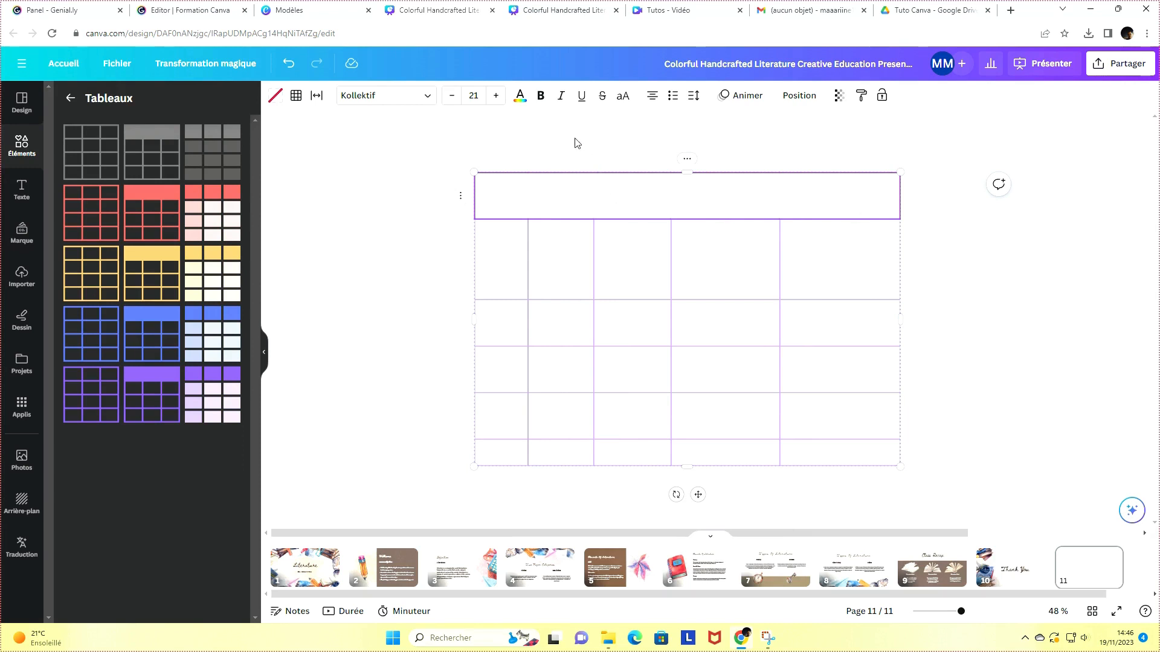
{"action": "left_click", "coordinate": [519, 95]}
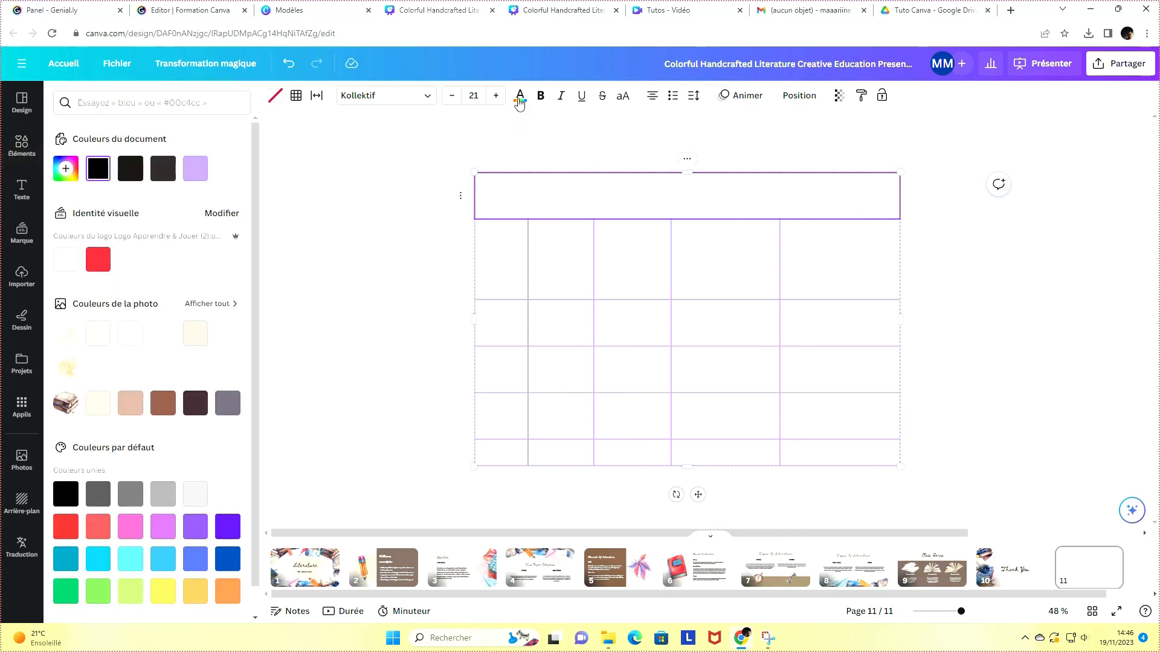
{"action": "left_click", "coordinate": [512, 204]}
{"action": "left_click", "coordinate": [920, 225]}
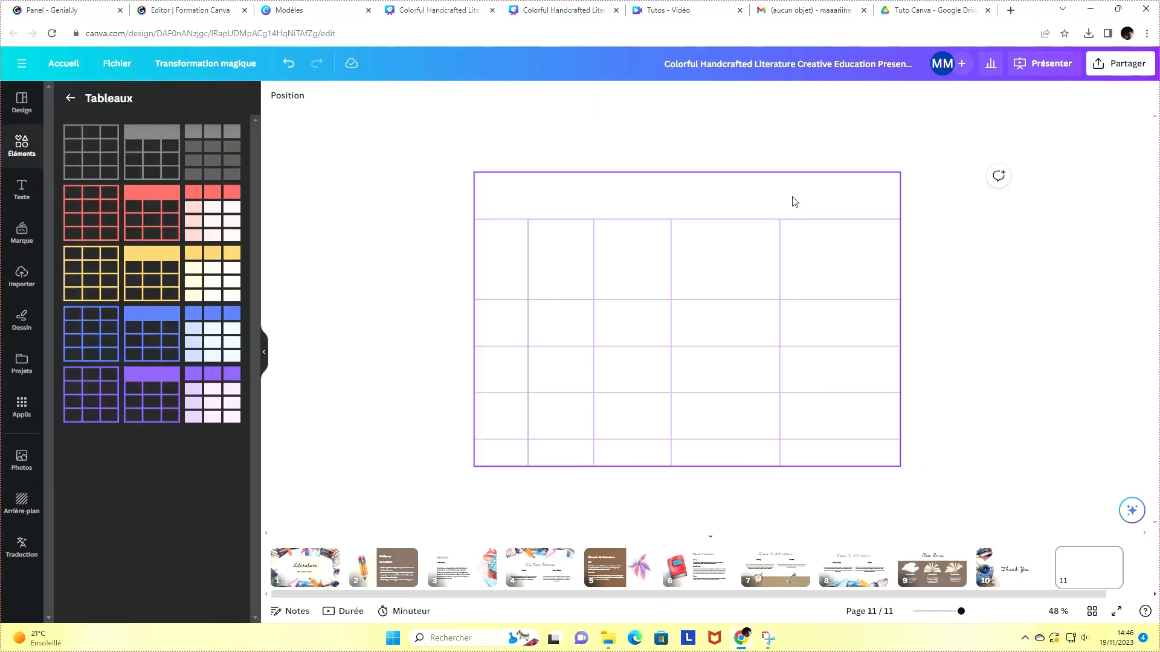
Make all the table's columns equal width
{"action": "right_click", "coordinate": [794, 202]}
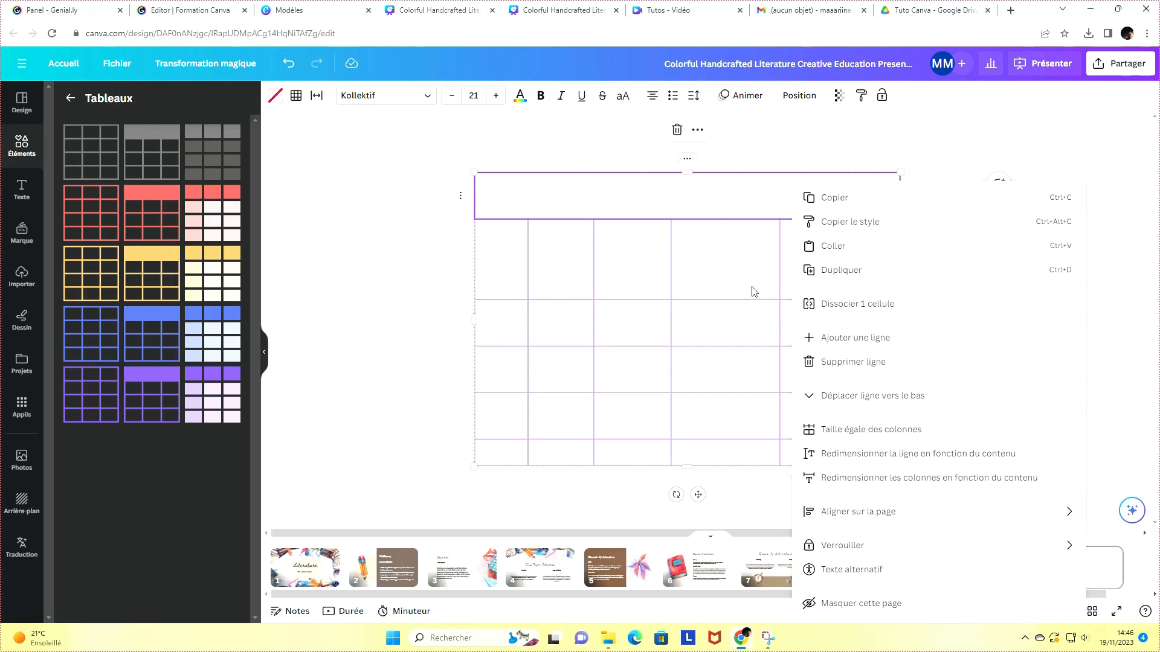
{"action": "left_click", "coordinate": [838, 438]}
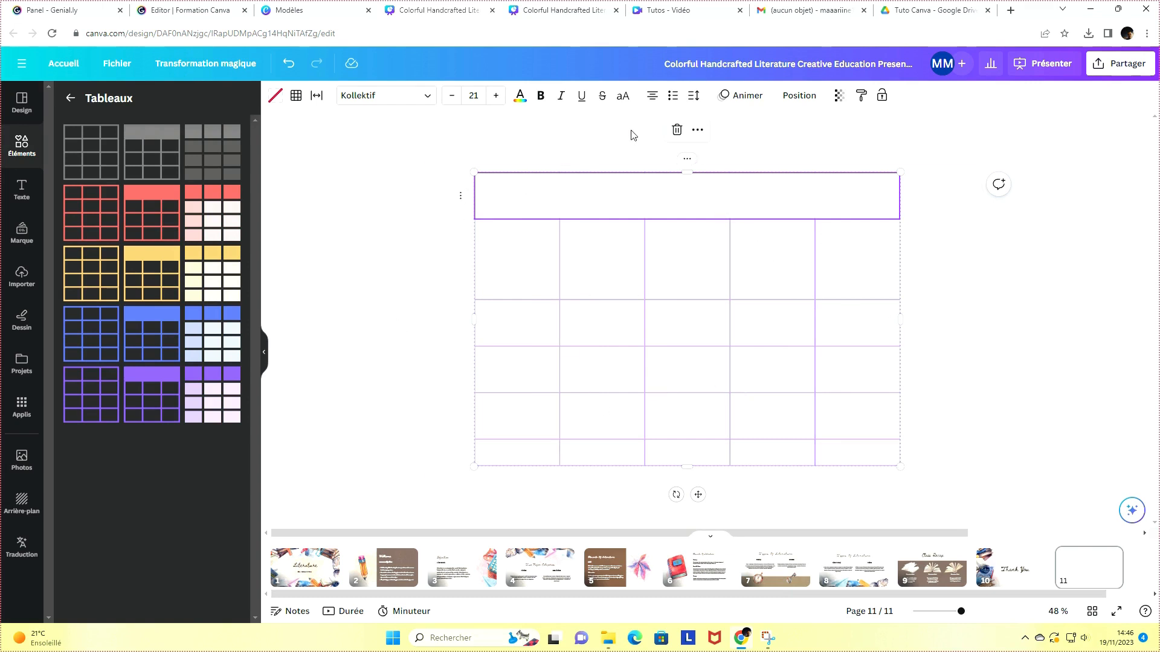
{"action": "right_click", "coordinate": [609, 208]}
{"action": "left_click", "coordinate": [532, 197]}
Shorten the merged header row and adjust the heights of the rows beneath it
{"action": "left_click", "coordinate": [275, 96]}
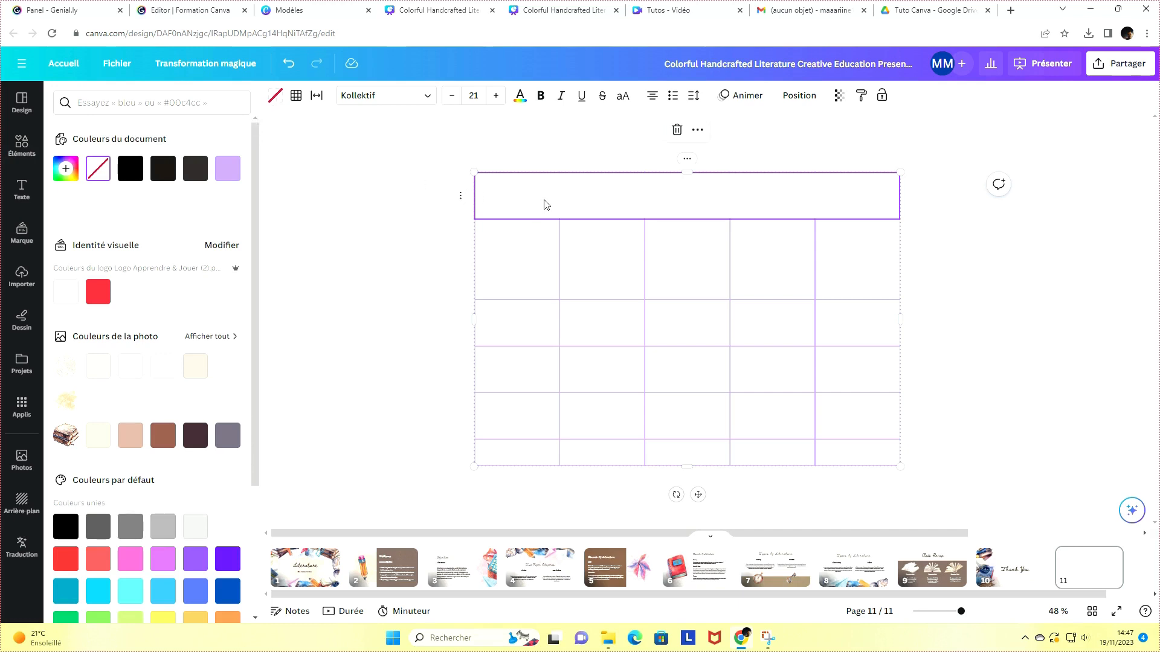
{"action": "left_click_drag", "start_coordinate": [544, 212], "coordinate": [544, 224]}
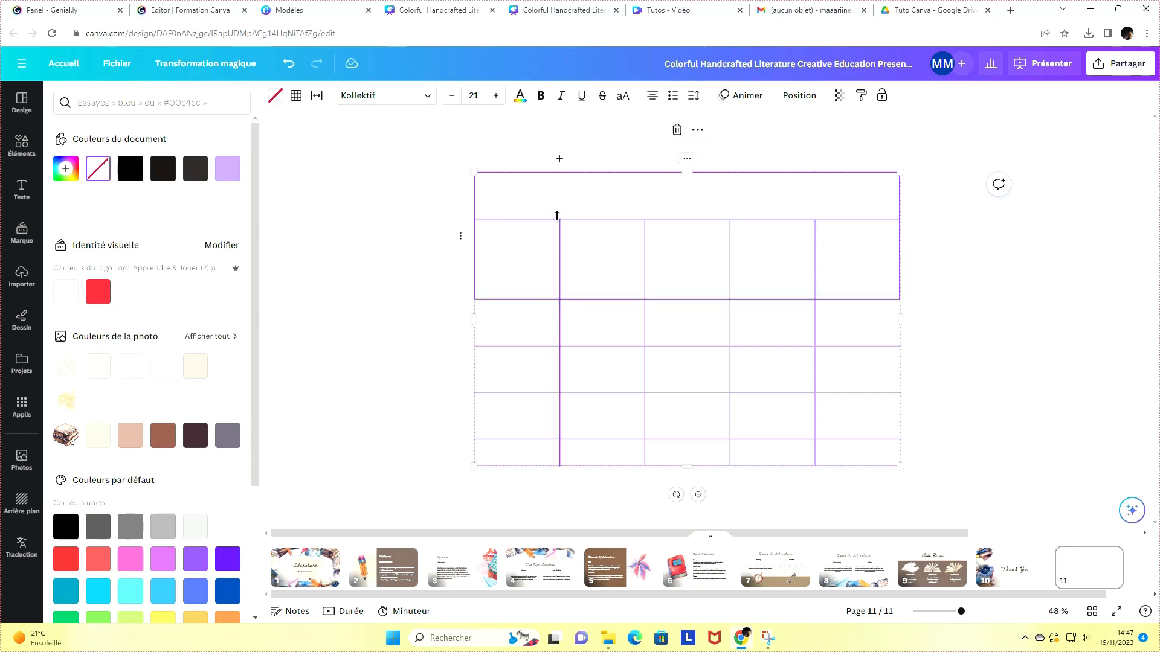
{"action": "left_click_drag", "start_coordinate": [574, 207], "coordinate": [569, 223]}
{"action": "left_click_drag", "start_coordinate": [567, 302], "coordinate": [572, 279]}
{"action": "left_click_drag", "start_coordinate": [580, 349], "coordinate": [581, 327]}
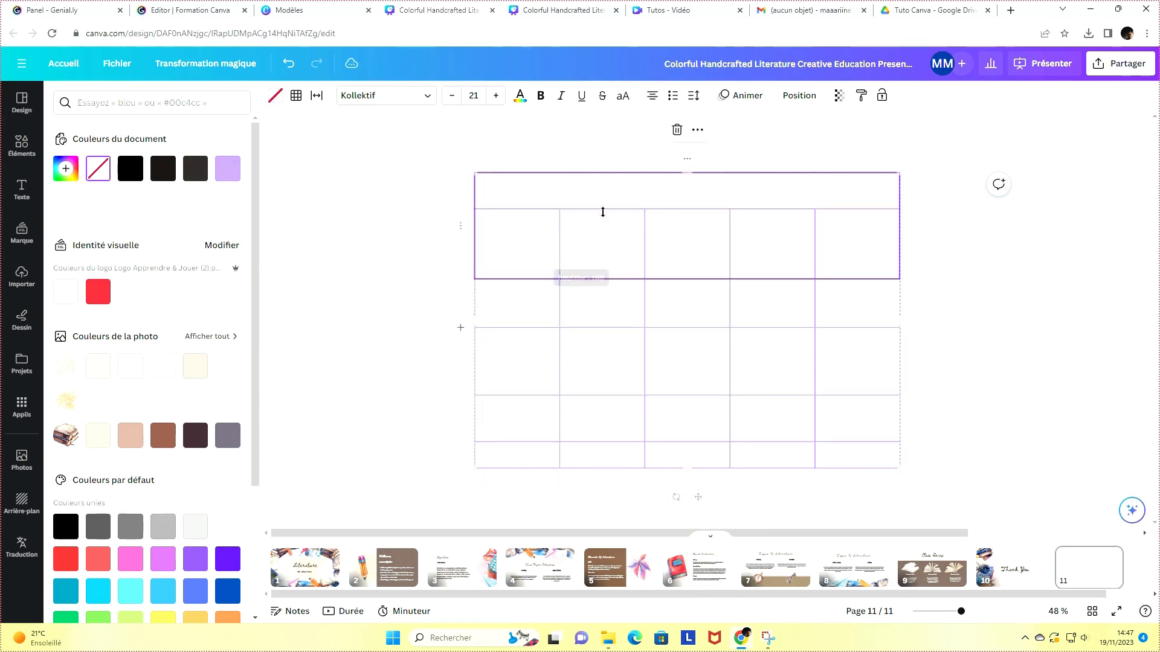
{"action": "right_click", "coordinate": [607, 244]}
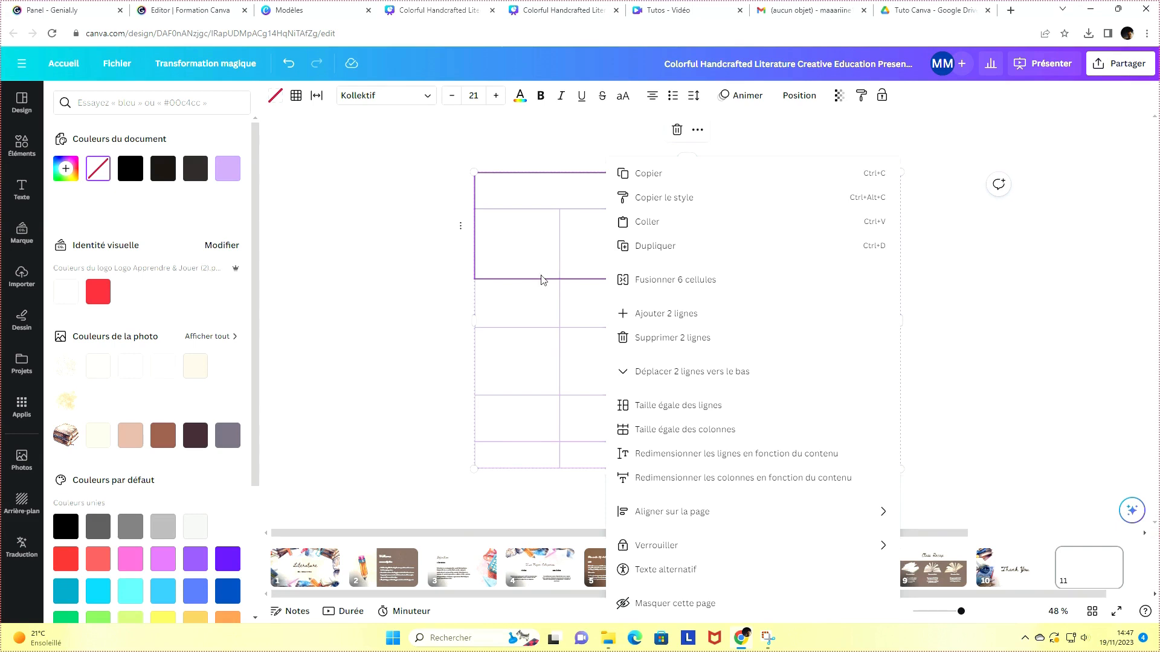
{"action": "left_click", "coordinate": [450, 300]}
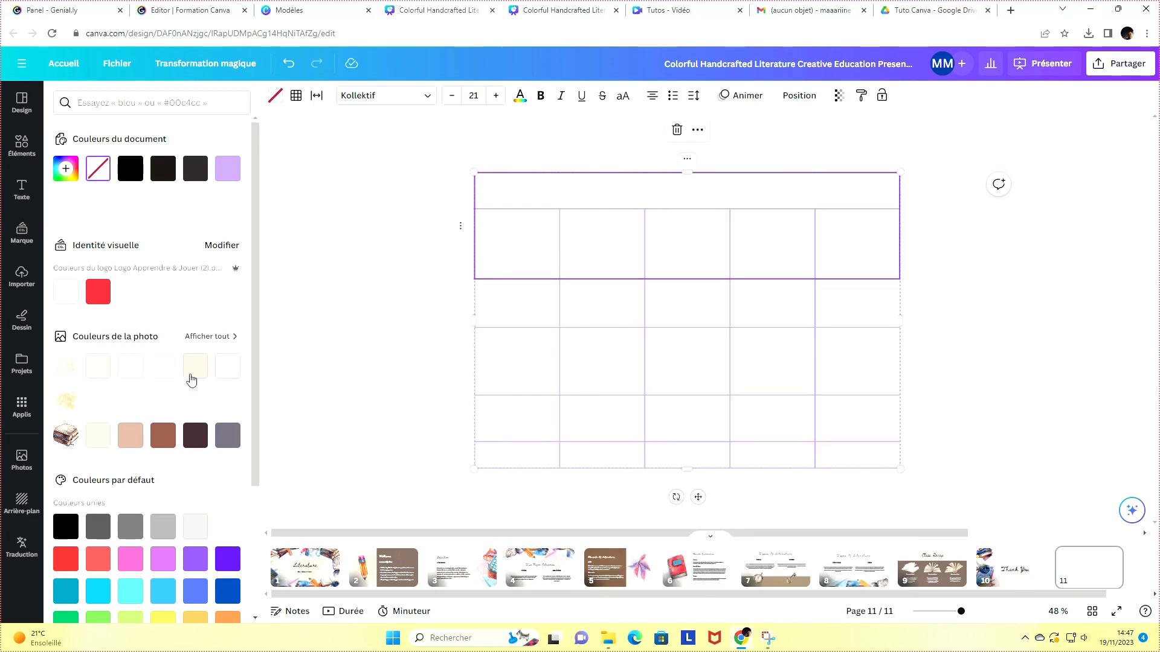
Fill the merged header row with pink and set its transparency to 32
{"action": "left_click", "coordinate": [587, 196]}
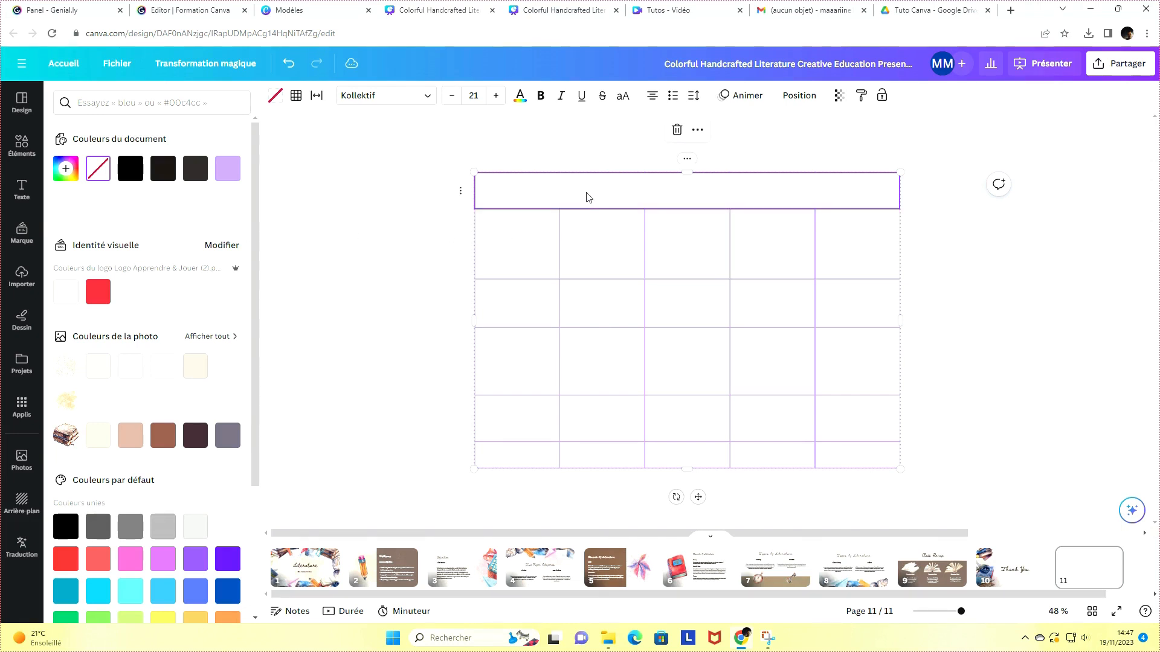
{"action": "left_click", "coordinate": [127, 558]}
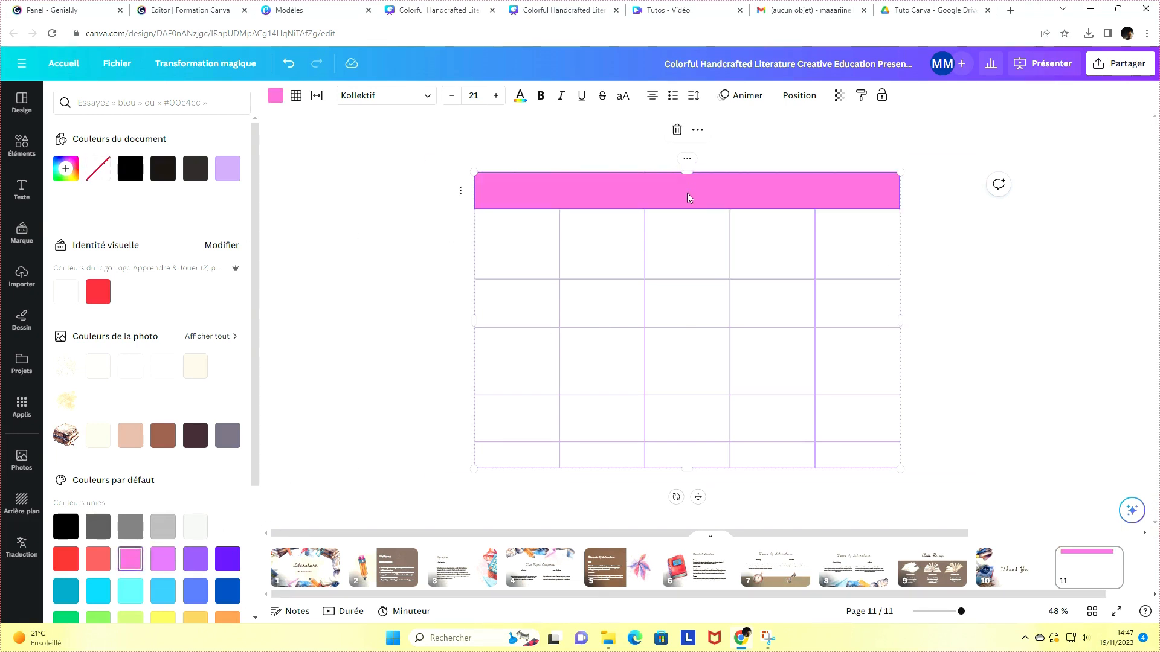
{"action": "left_click", "coordinate": [840, 96]}
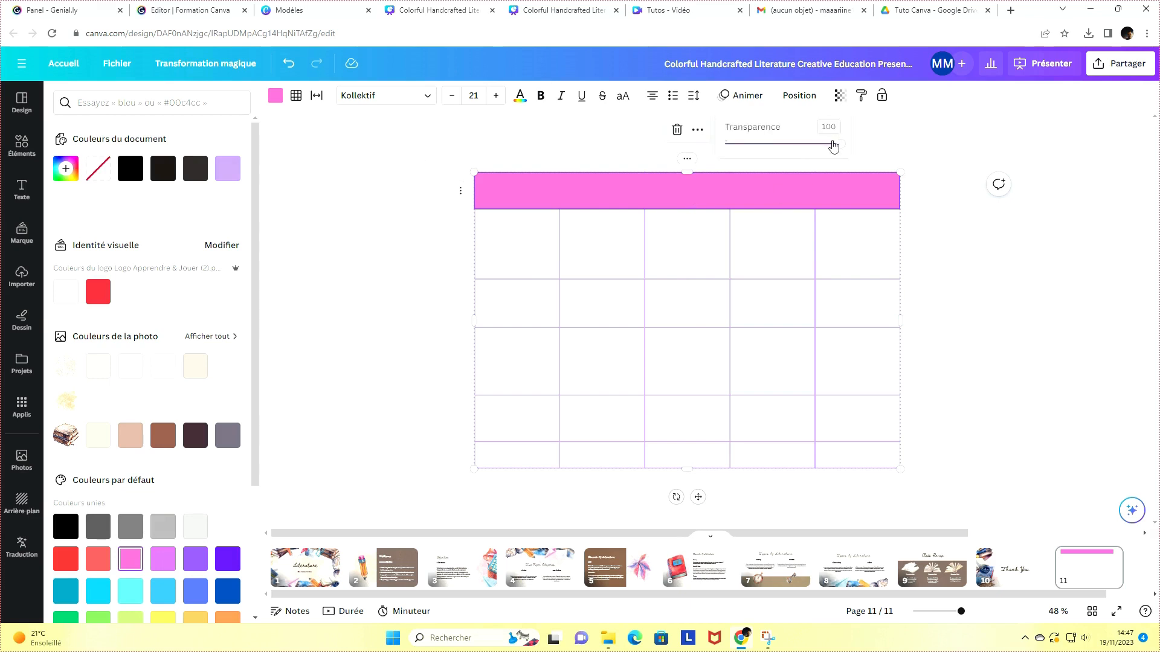
{"action": "left_click_drag", "start_coordinate": [833, 146], "coordinate": [765, 174]}
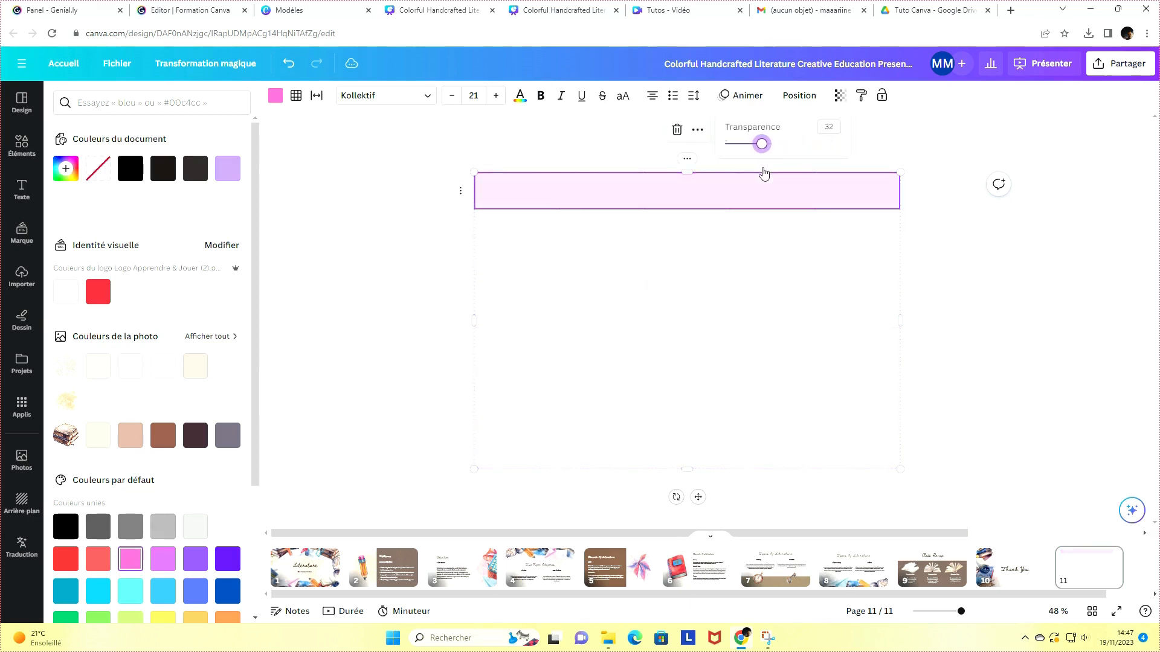
Type gfbgfdbd in the header row and set its text colour to dark grey
{"action": "left_click", "coordinate": [679, 201]}
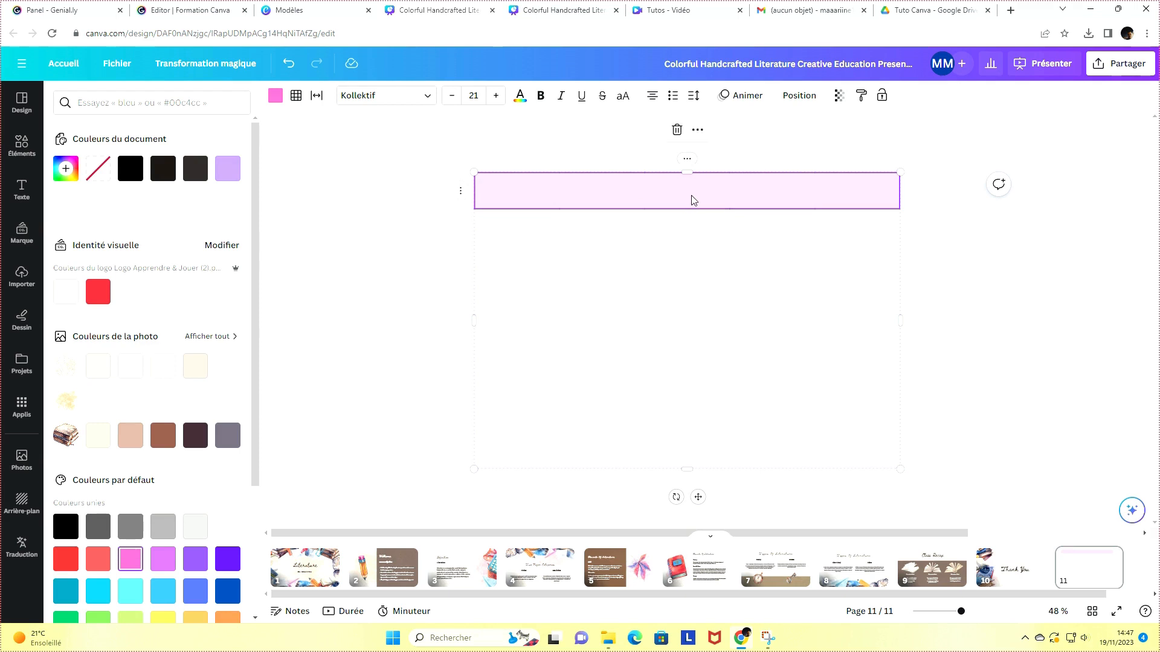
{"action": "type", "text": "gfbgfdbd"}
{"action": "left_click_drag", "start_coordinate": [706, 194], "coordinate": [638, 193]}
{"action": "left_click", "coordinate": [519, 100]}
{"action": "left_click", "coordinate": [159, 170]}
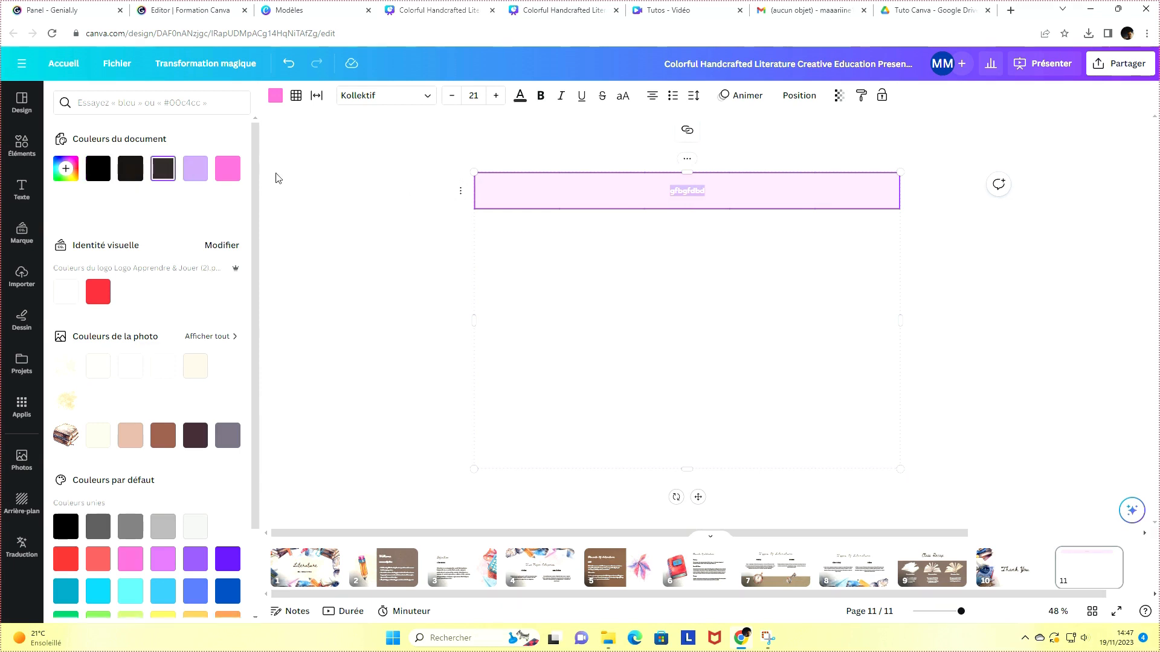
Set the header row's transparency back to 100
{"action": "left_click", "coordinate": [720, 193]}
{"action": "left_click", "coordinate": [720, 191]}
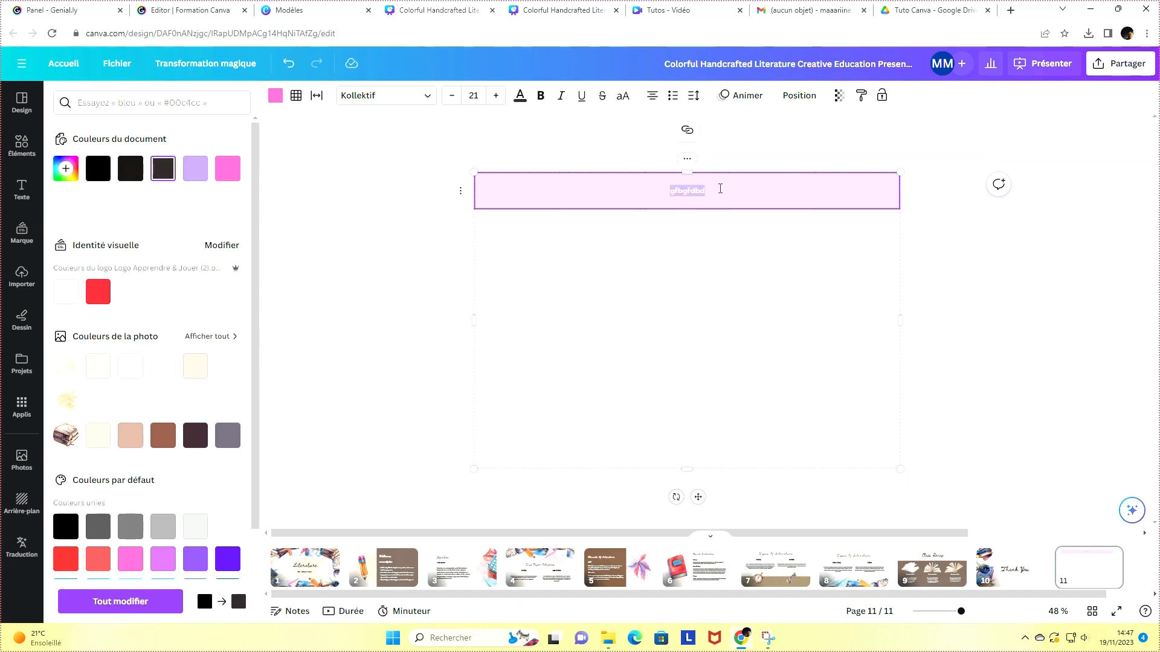
{"action": "left_click_drag", "start_coordinate": [720, 189], "coordinate": [663, 198]}
{"action": "double_click", "coordinate": [665, 191]}
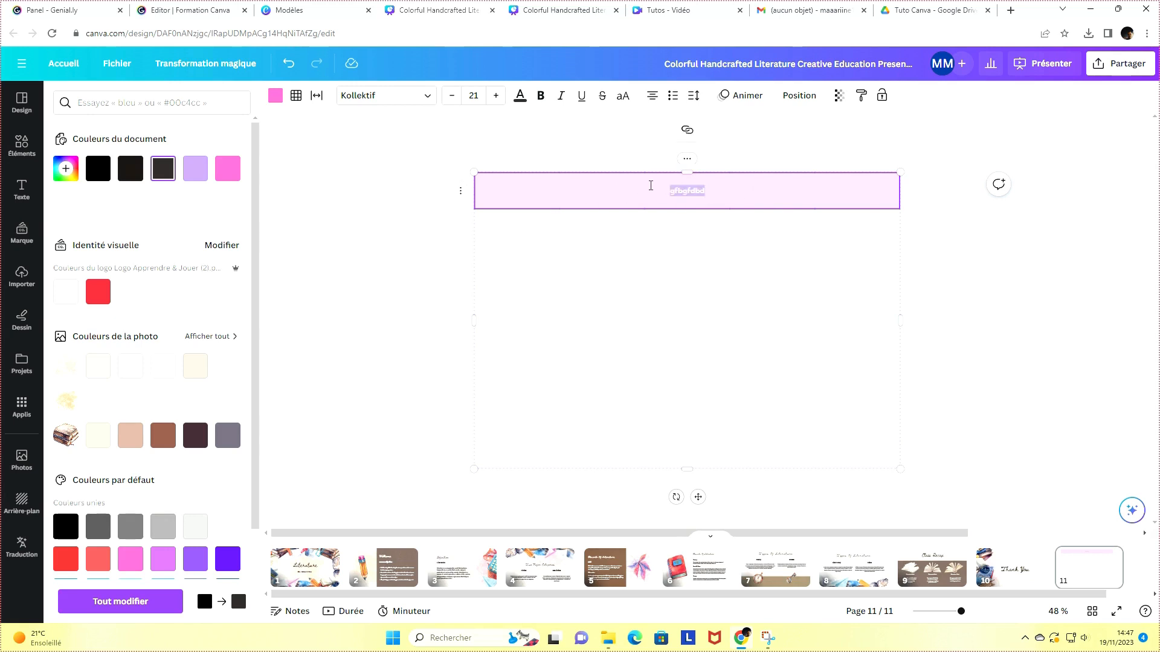
{"action": "left_click", "coordinate": [839, 96]}
{"action": "left_click_drag", "start_coordinate": [760, 149], "coordinate": [896, 160]}
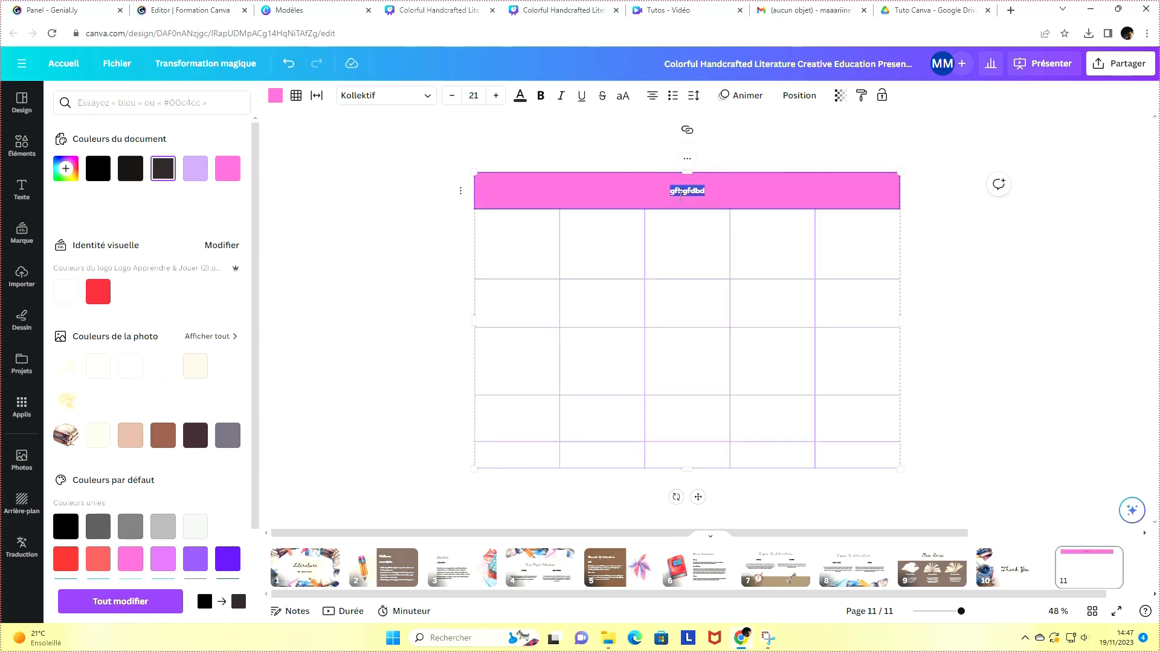
Change the header row's fill to the custom colour #FFD5EF
{"action": "left_click", "coordinate": [650, 194]}
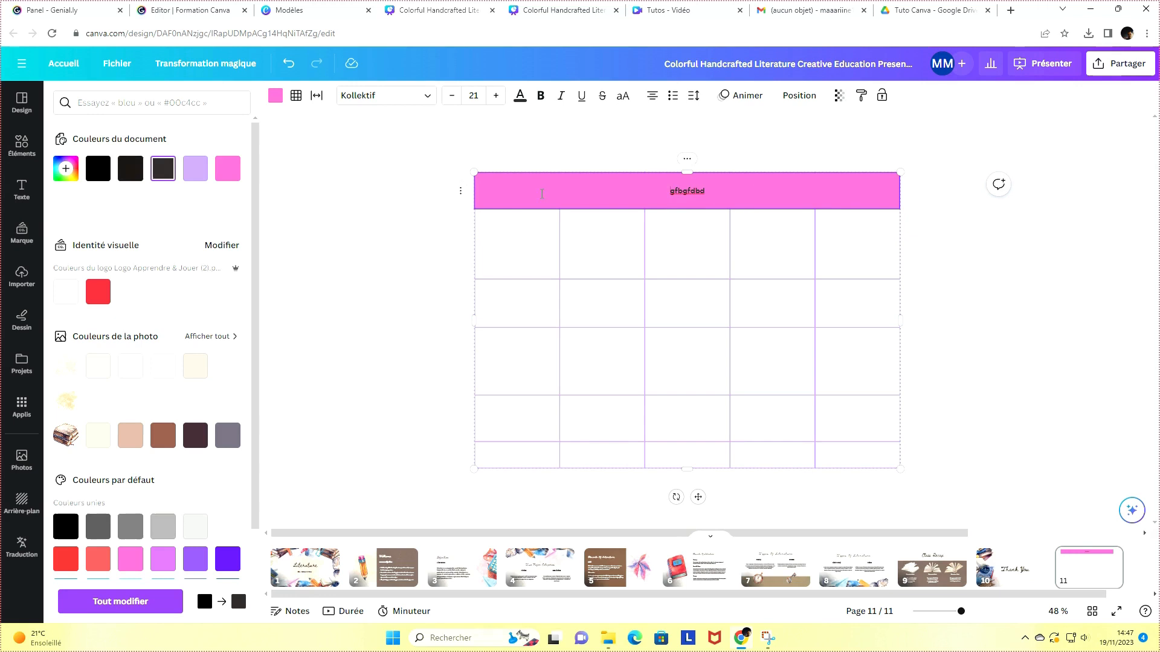
{"action": "left_click", "coordinate": [443, 215]}
{"action": "left_click", "coordinate": [514, 194]}
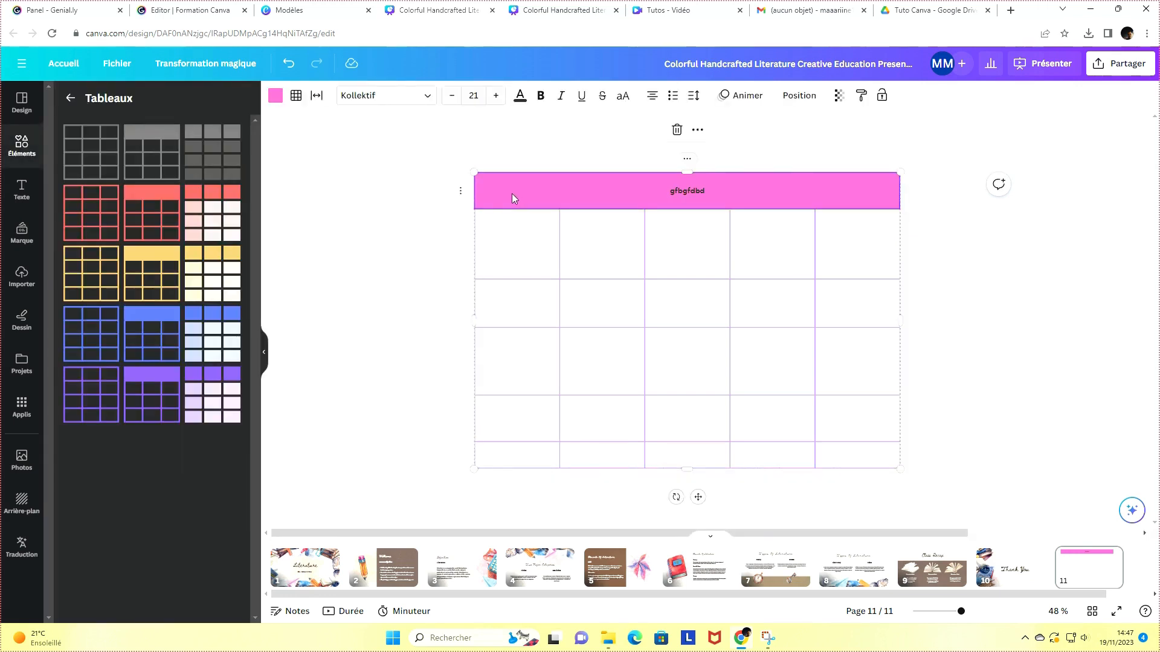
{"action": "left_click", "coordinate": [279, 98]}
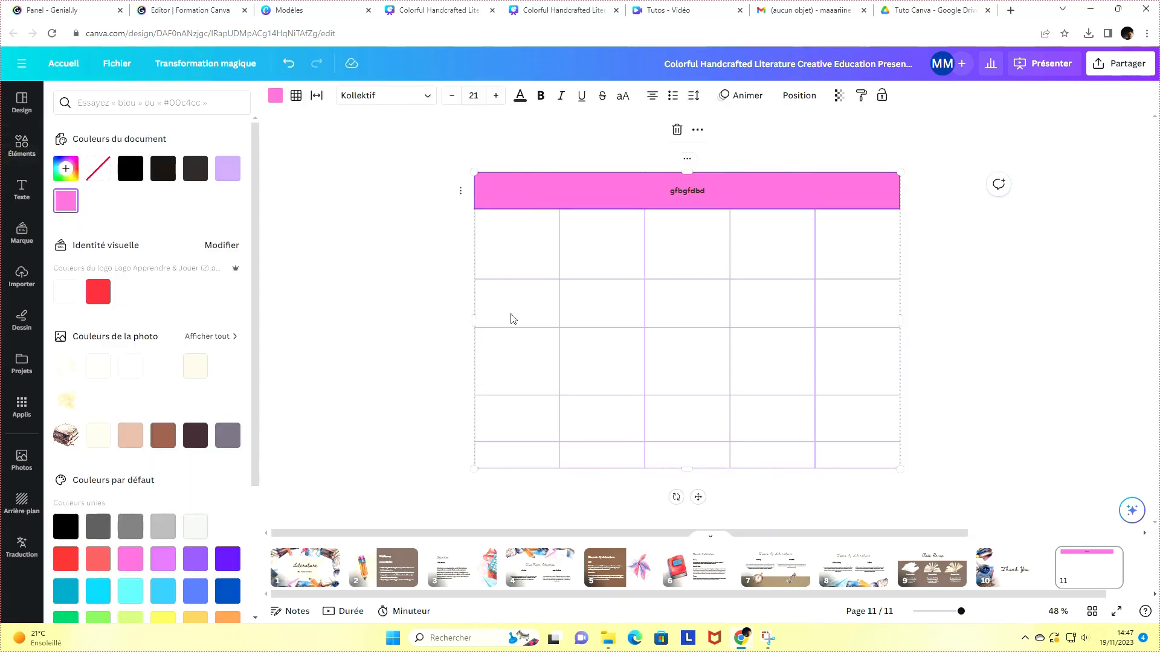
{"action": "left_click", "coordinate": [65, 174]}
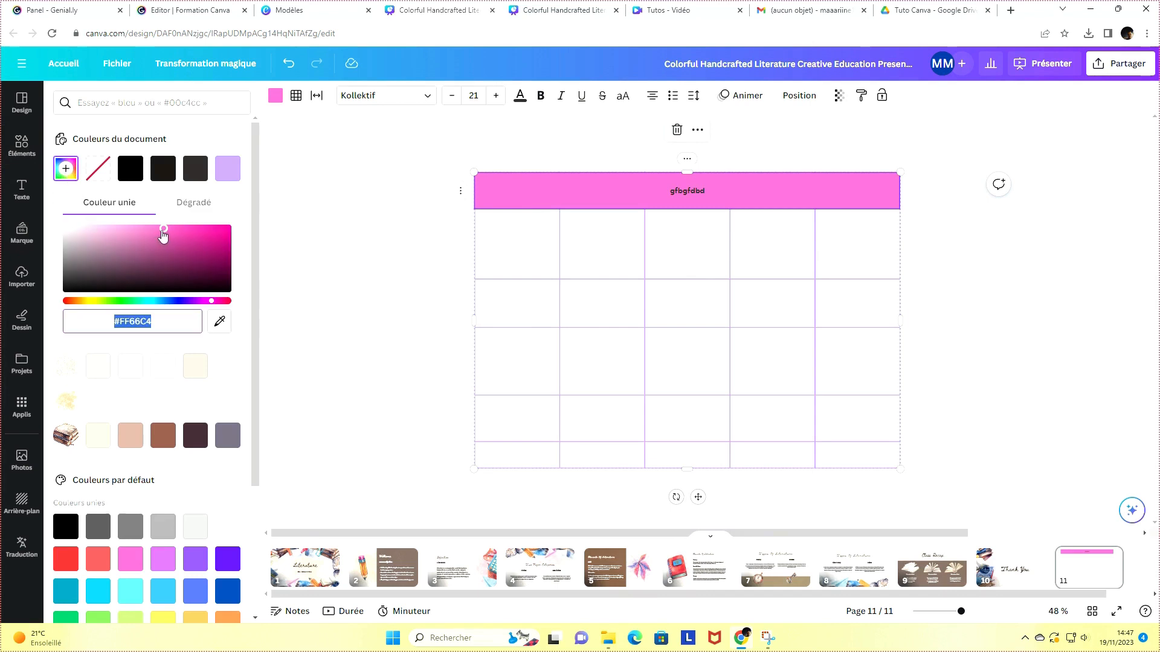
{"action": "left_click_drag", "start_coordinate": [163, 228], "coordinate": [90, 229]}
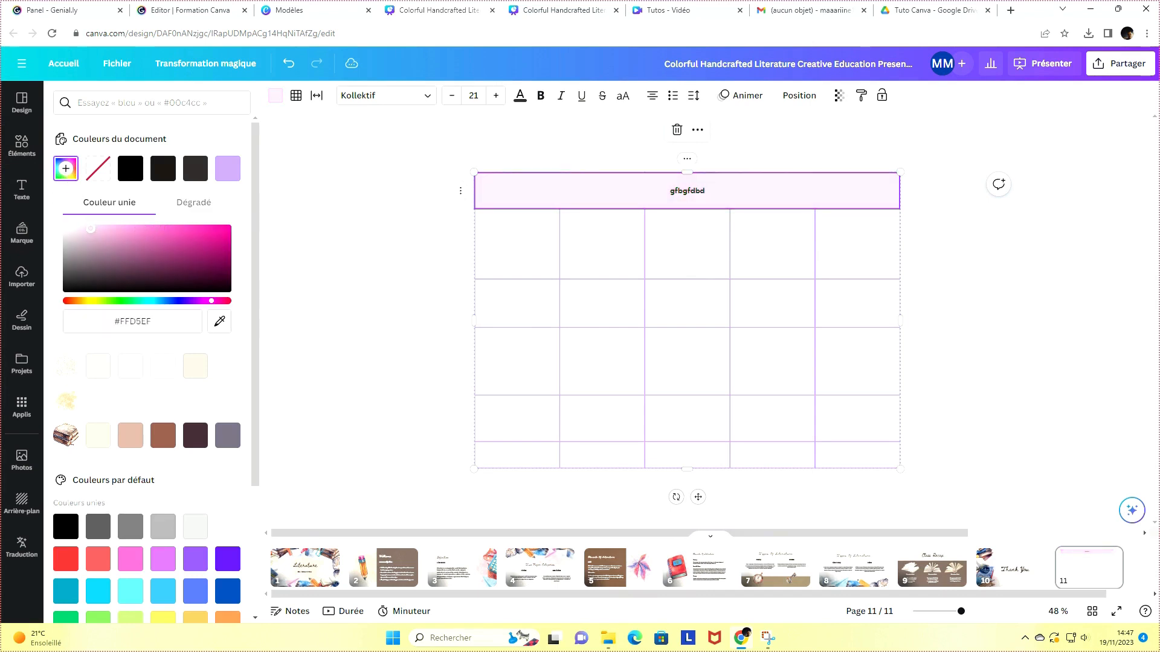
{"action": "left_click", "coordinate": [676, 207]}
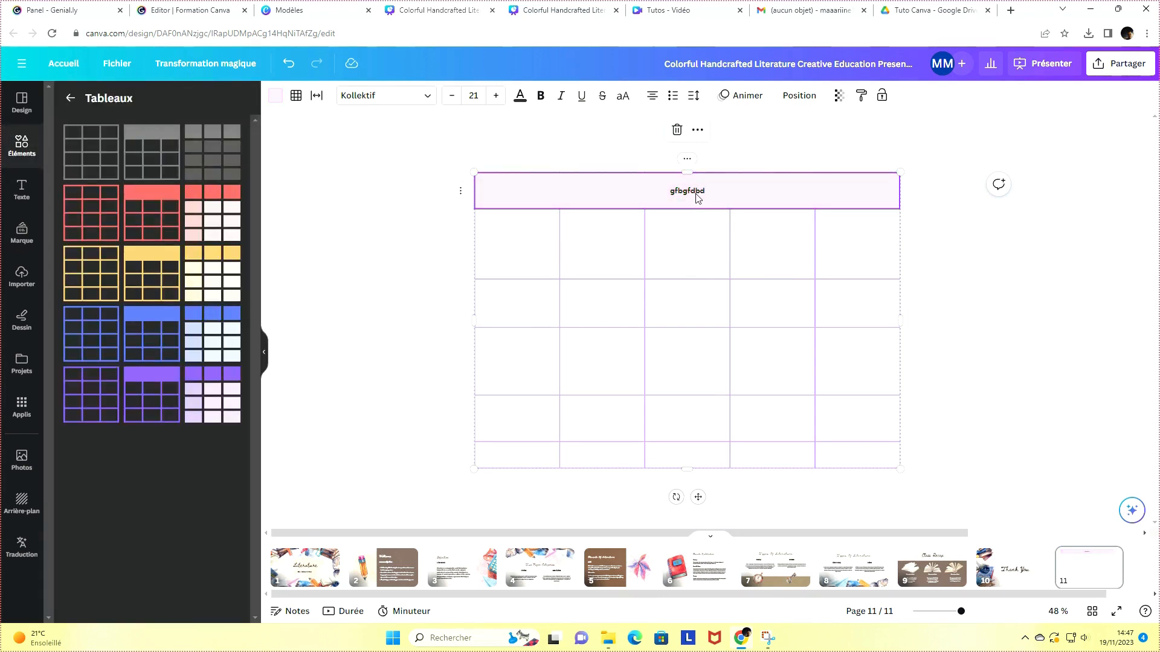
Change the header row text's font to Beth Ellen
{"action": "double_click", "coordinate": [696, 194]}
{"action": "left_click", "coordinate": [372, 114]}
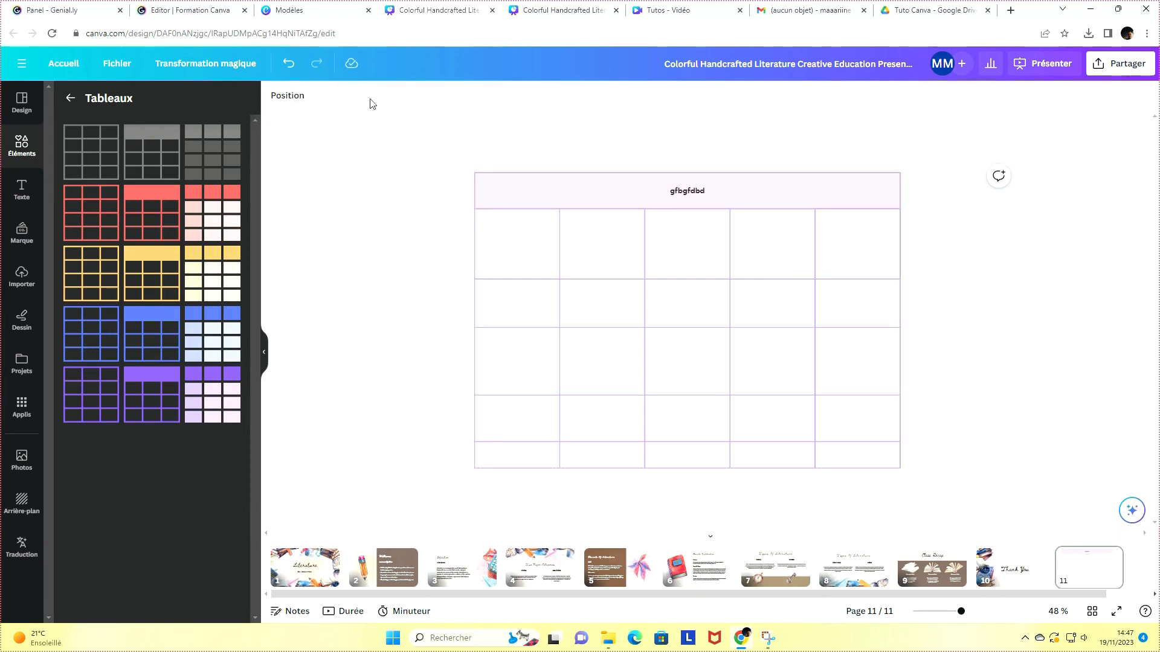
{"action": "double_click", "coordinate": [688, 191]}
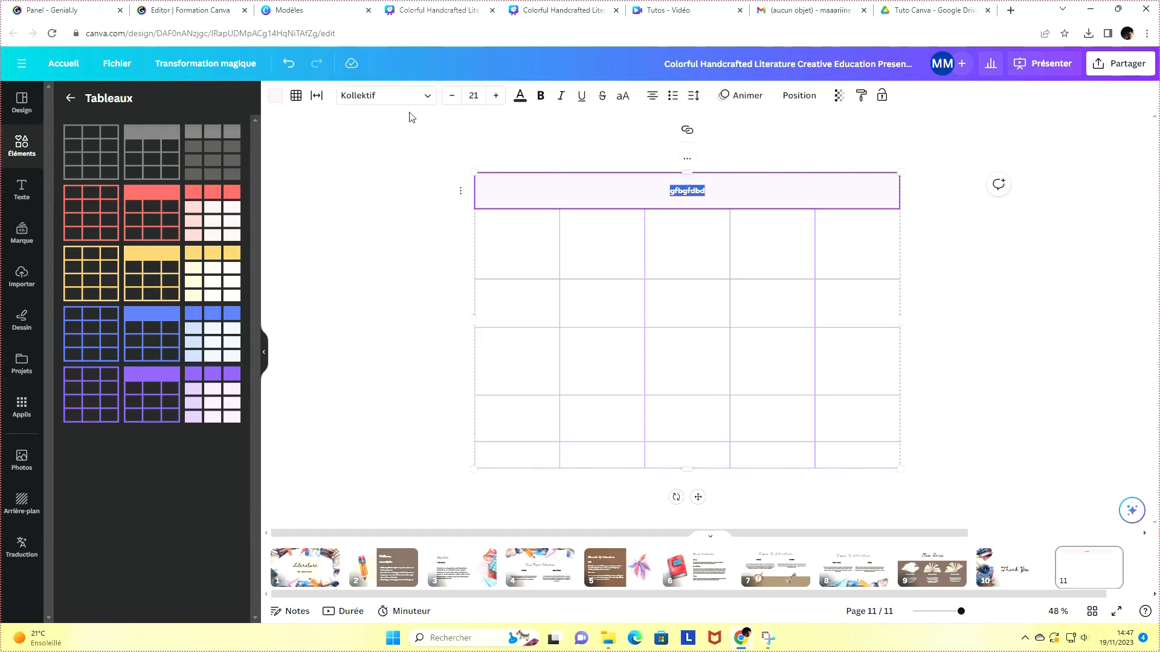
{"action": "left_click", "coordinate": [390, 102]}
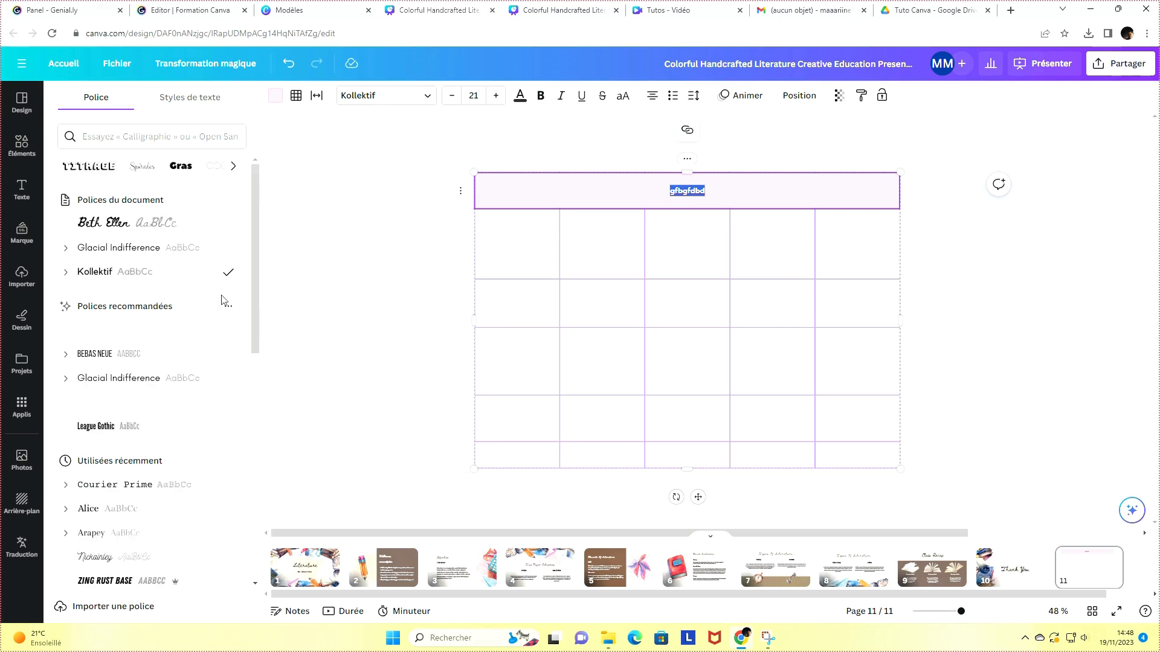
{"action": "left_click", "coordinate": [139, 224]}
{"action": "left_click", "coordinate": [723, 192]}
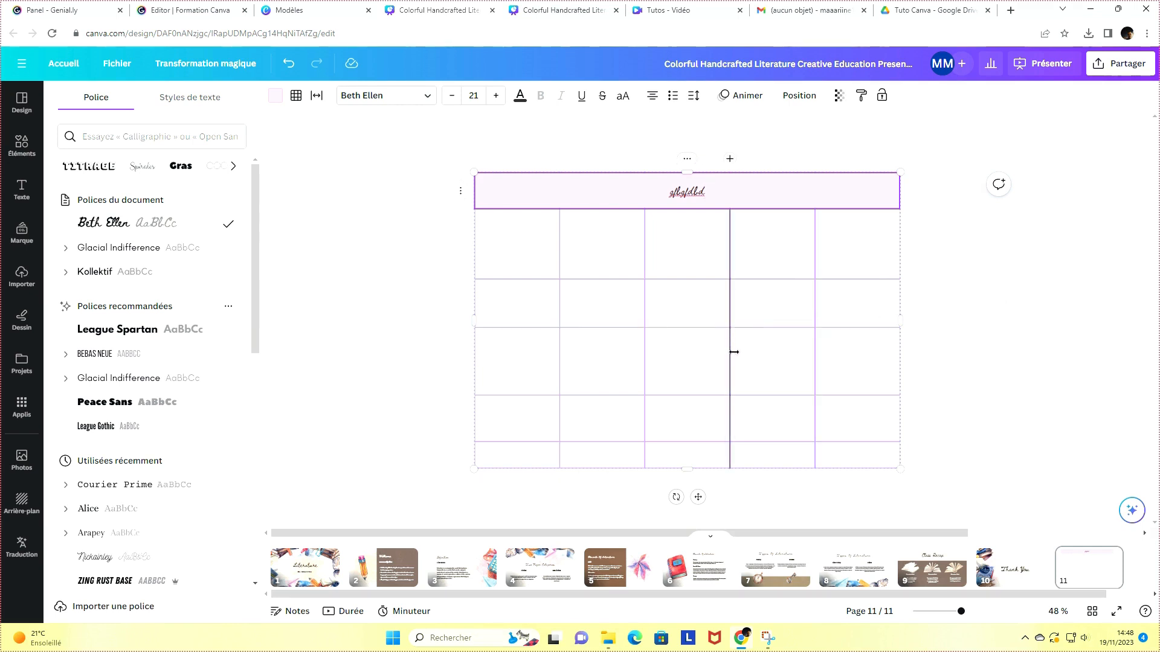
{"action": "left_click", "coordinate": [534, 248]}
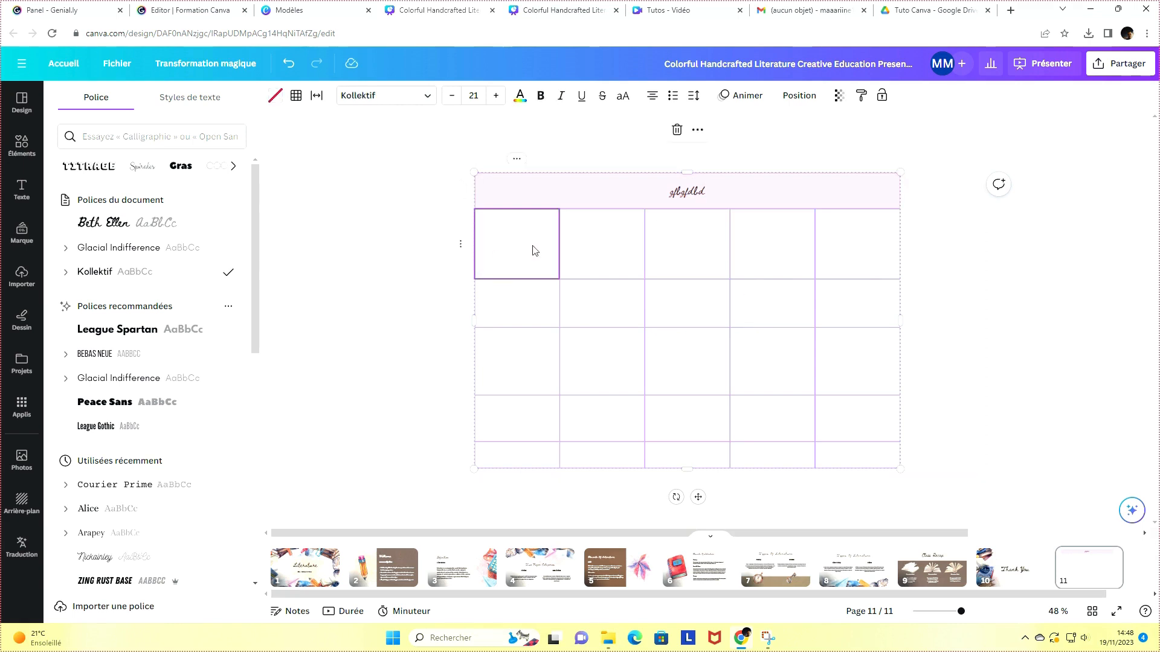
{"action": "left_click", "coordinate": [533, 245]}
{"action": "left_click", "coordinate": [636, 250]}
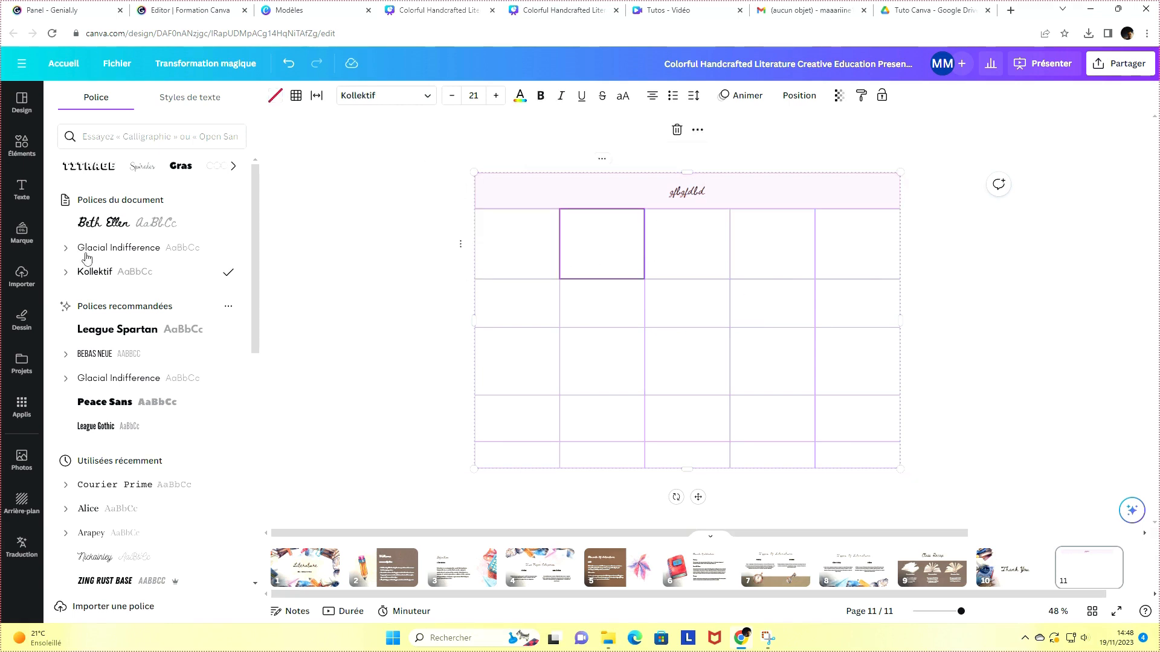
Add a pink floral illustration, rotate it and shrink it over the table's top-left corner
{"action": "left_click", "coordinate": [24, 145]}
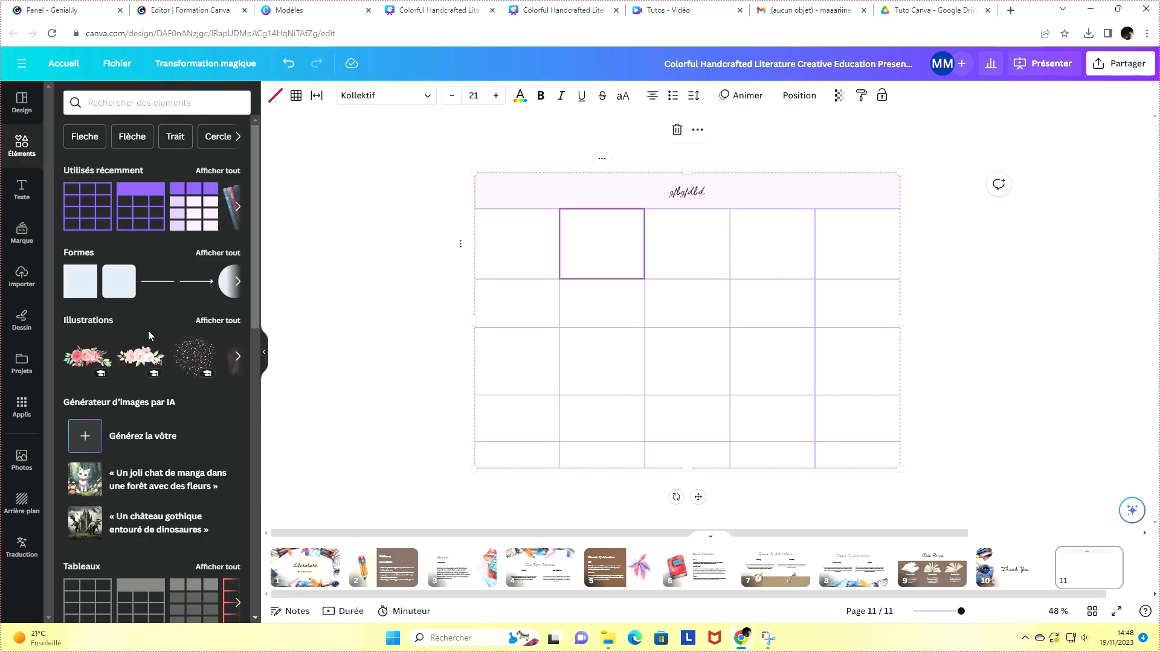
{"action": "left_click_drag", "start_coordinate": [141, 357], "coordinate": [658, 312]}
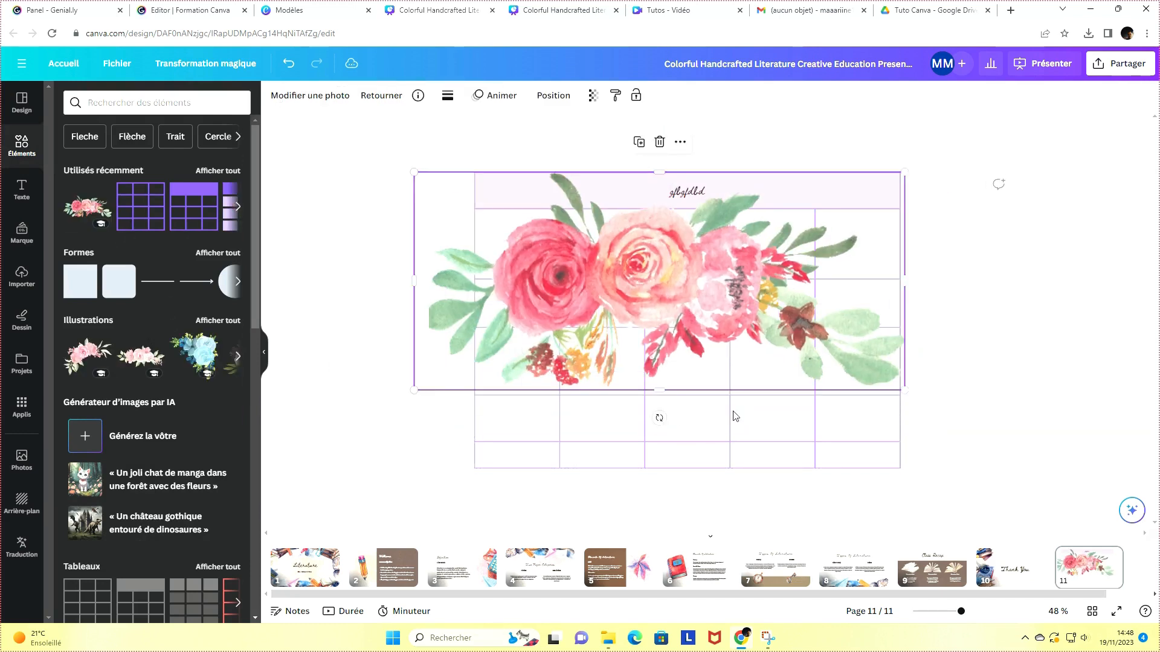
{"action": "left_click_drag", "start_coordinate": [660, 418], "coordinate": [745, 383]}
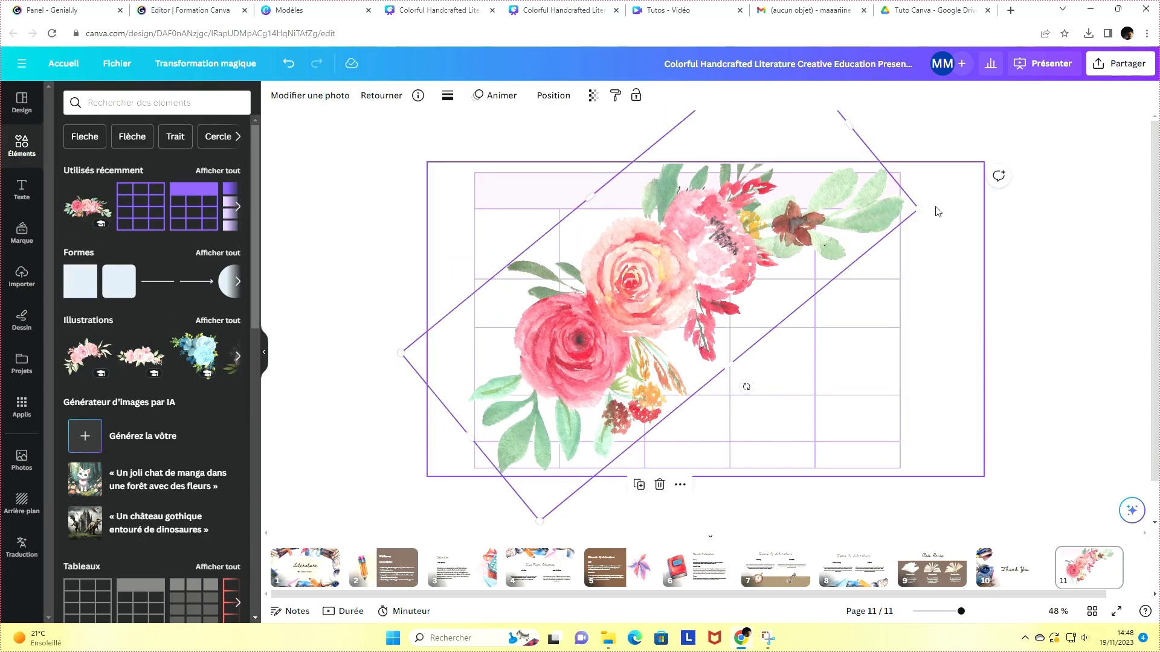
{"action": "left_click_drag", "start_coordinate": [911, 207], "coordinate": [519, 185]}
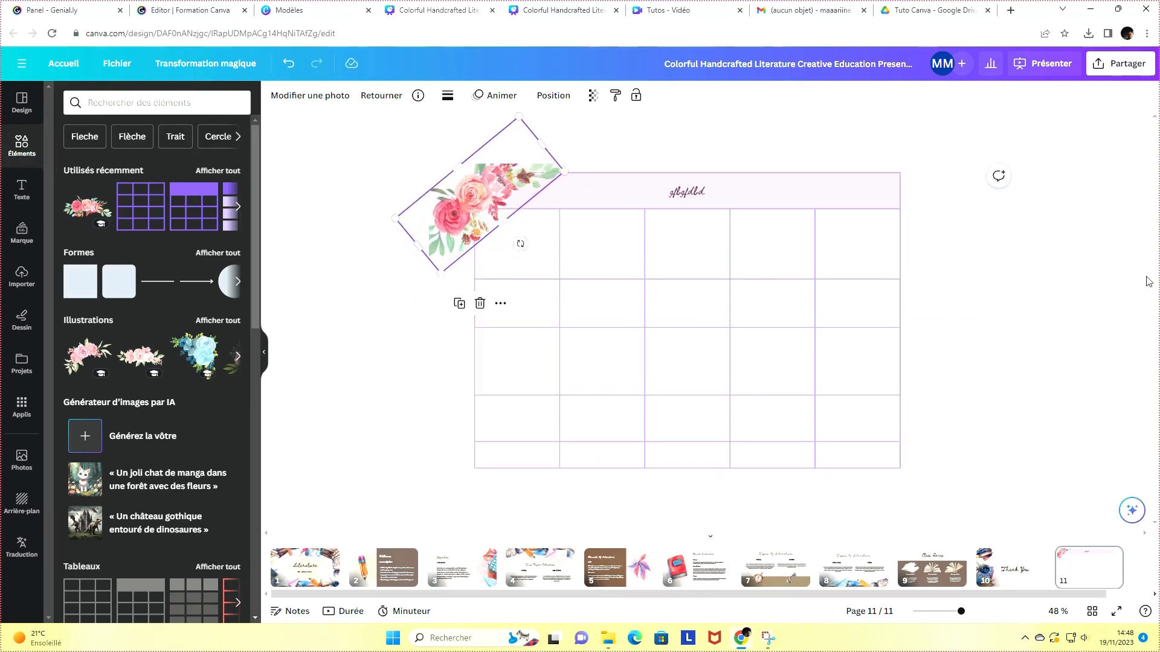
{"action": "left_click", "coordinate": [1099, 305]}
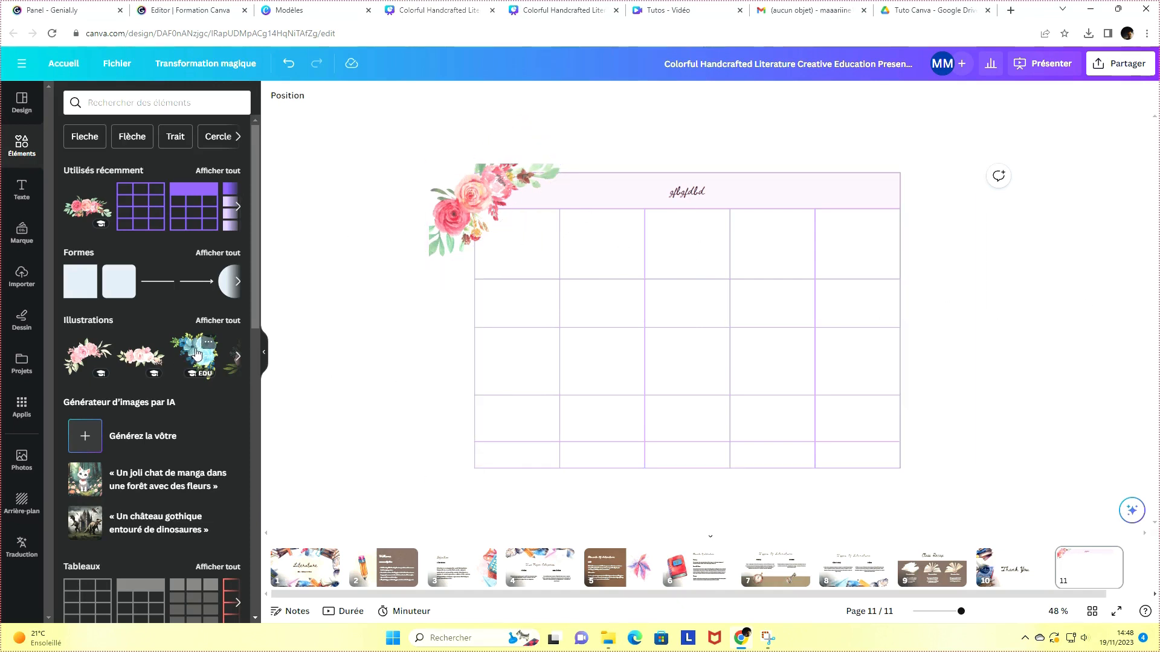
Add a blue floral illustration, shrink it and place it over the table's top-right corner
{"action": "left_click_drag", "start_coordinate": [197, 353], "coordinate": [726, 310]}
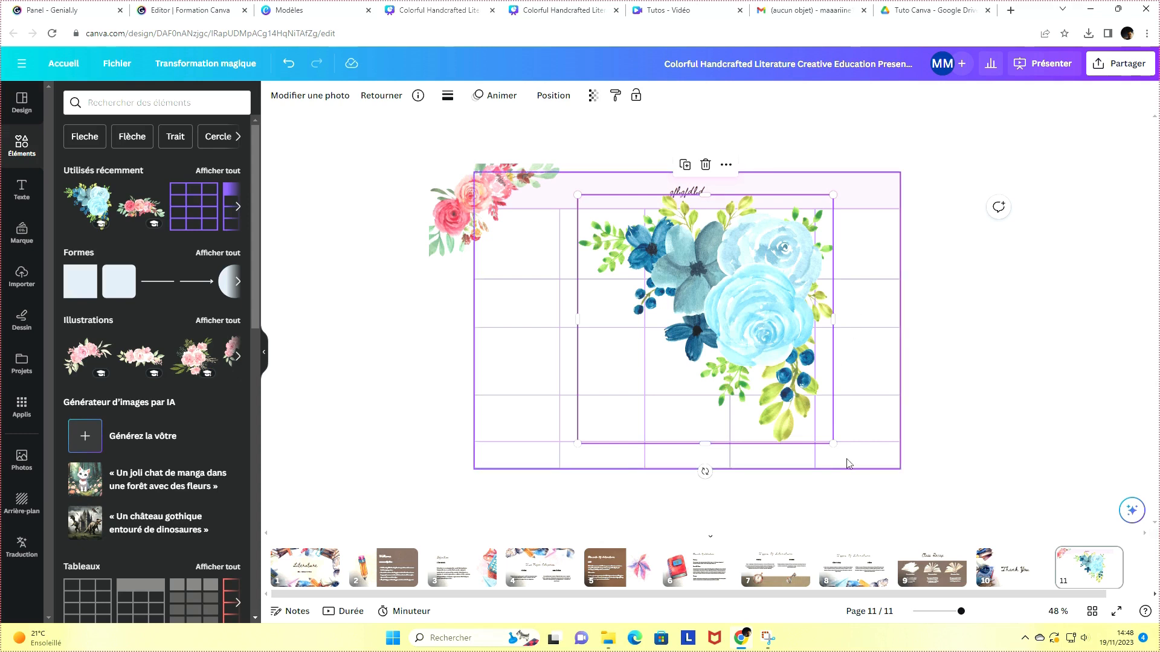
{"action": "left_click_drag", "start_coordinate": [833, 444], "coordinate": [681, 298]}
{"action": "left_click_drag", "start_coordinate": [659, 240], "coordinate": [893, 210]}
{"action": "left_click", "coordinate": [941, 244]}
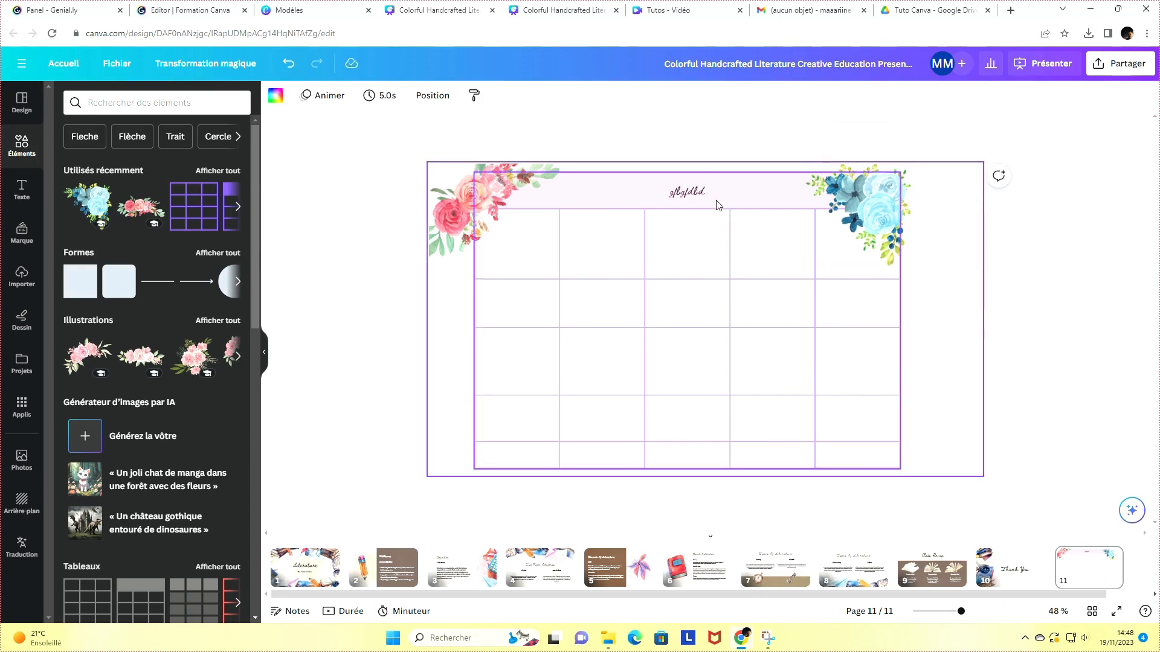
Try to widen the first table column by moving its border
{"action": "left_click", "coordinate": [691, 332]}
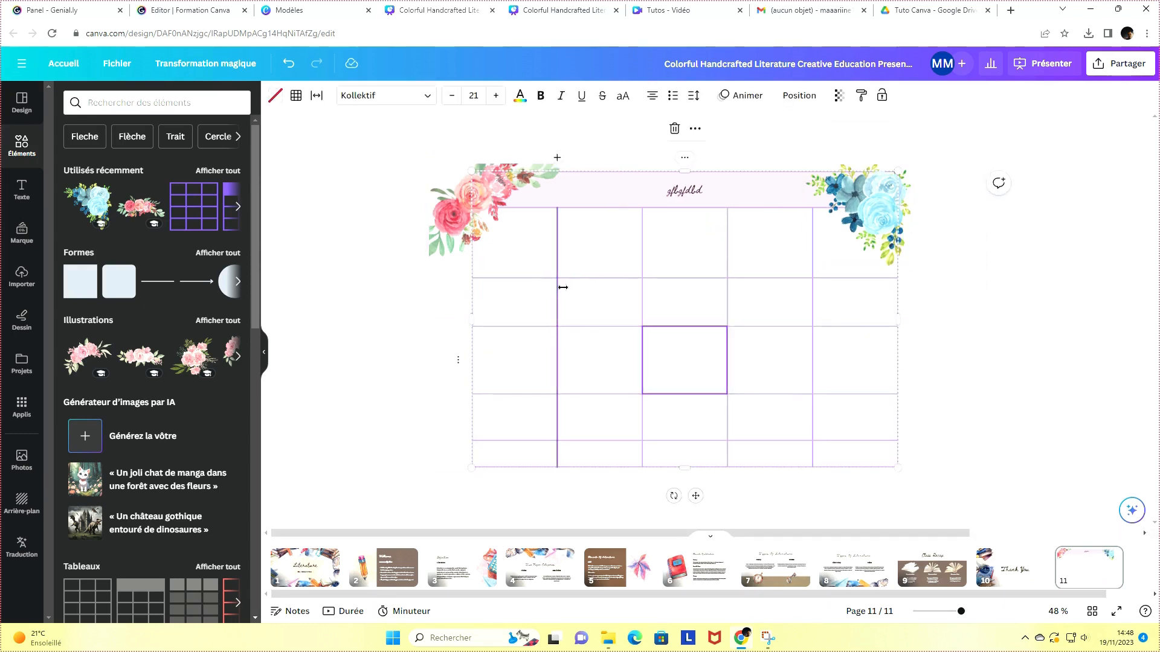
{"action": "left_click_drag", "start_coordinate": [562, 288], "coordinate": [601, 265]}
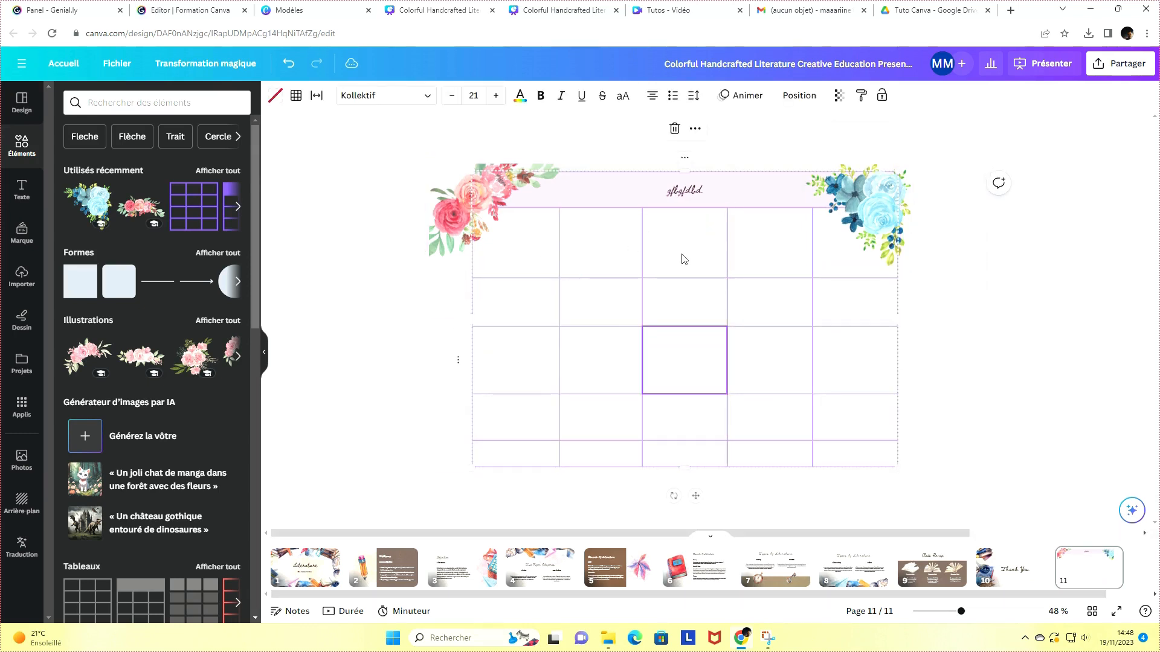